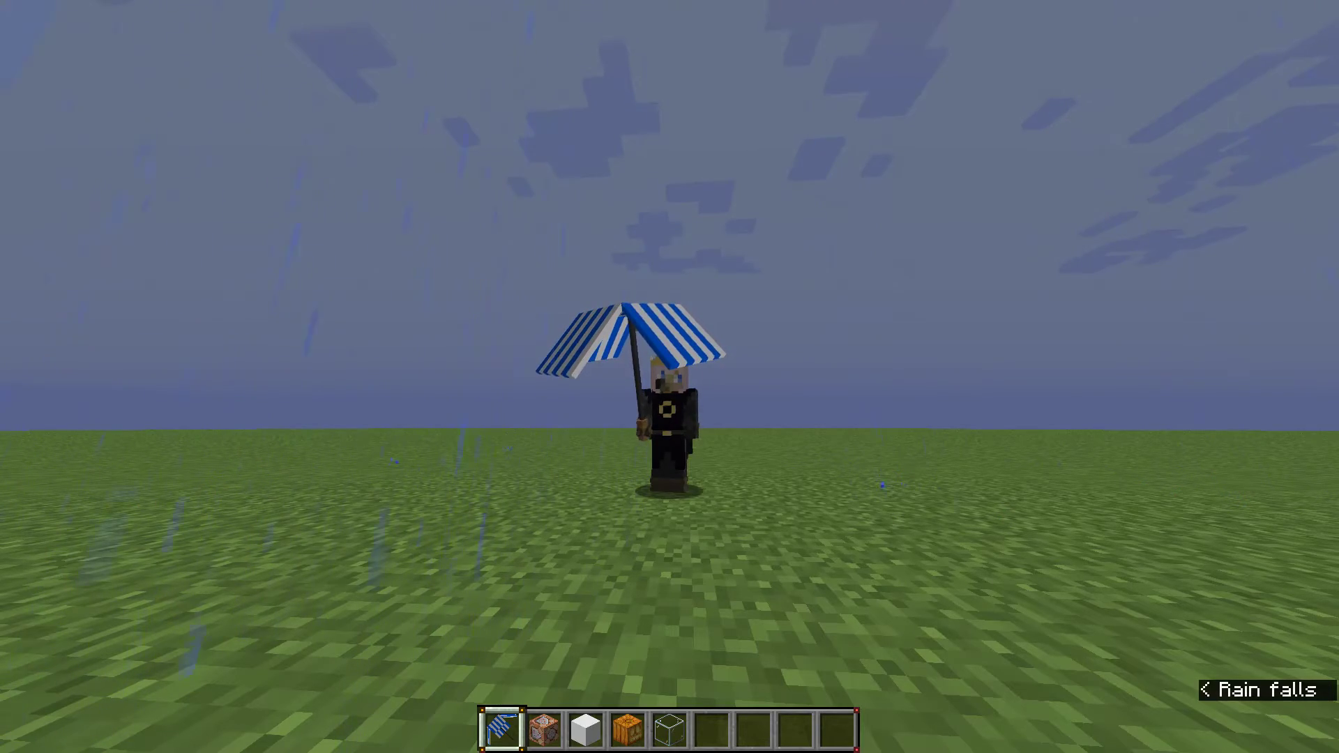
Go first-person with F5 and walk from the village onto open grass holding the slot-2 command block.
key(F5)
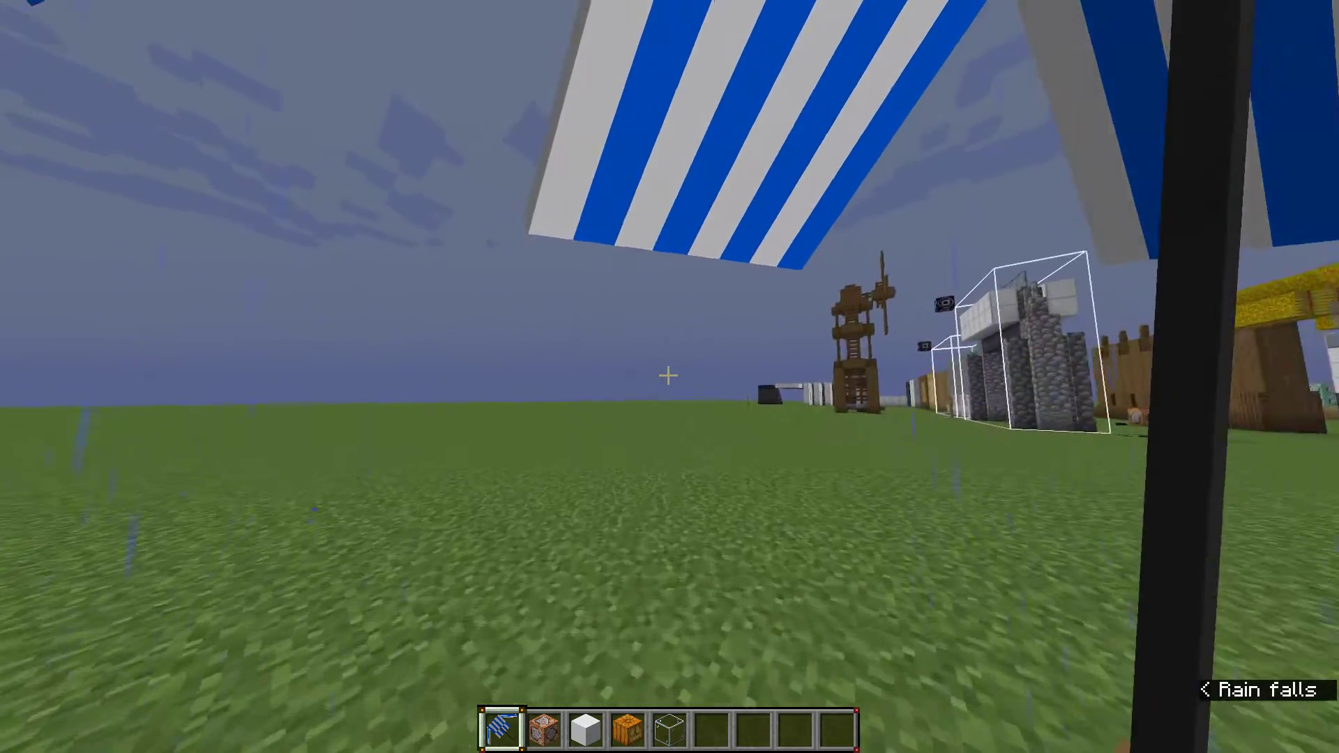
key(w)
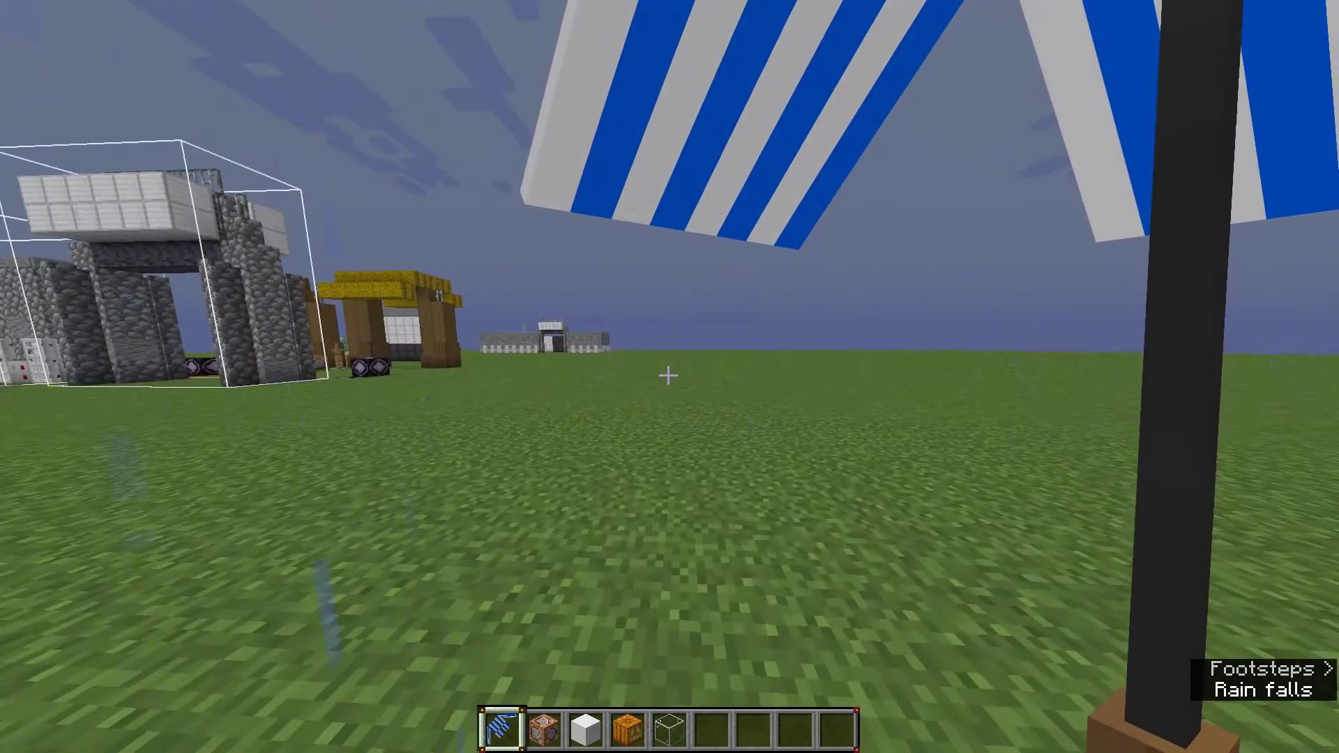
key(2)
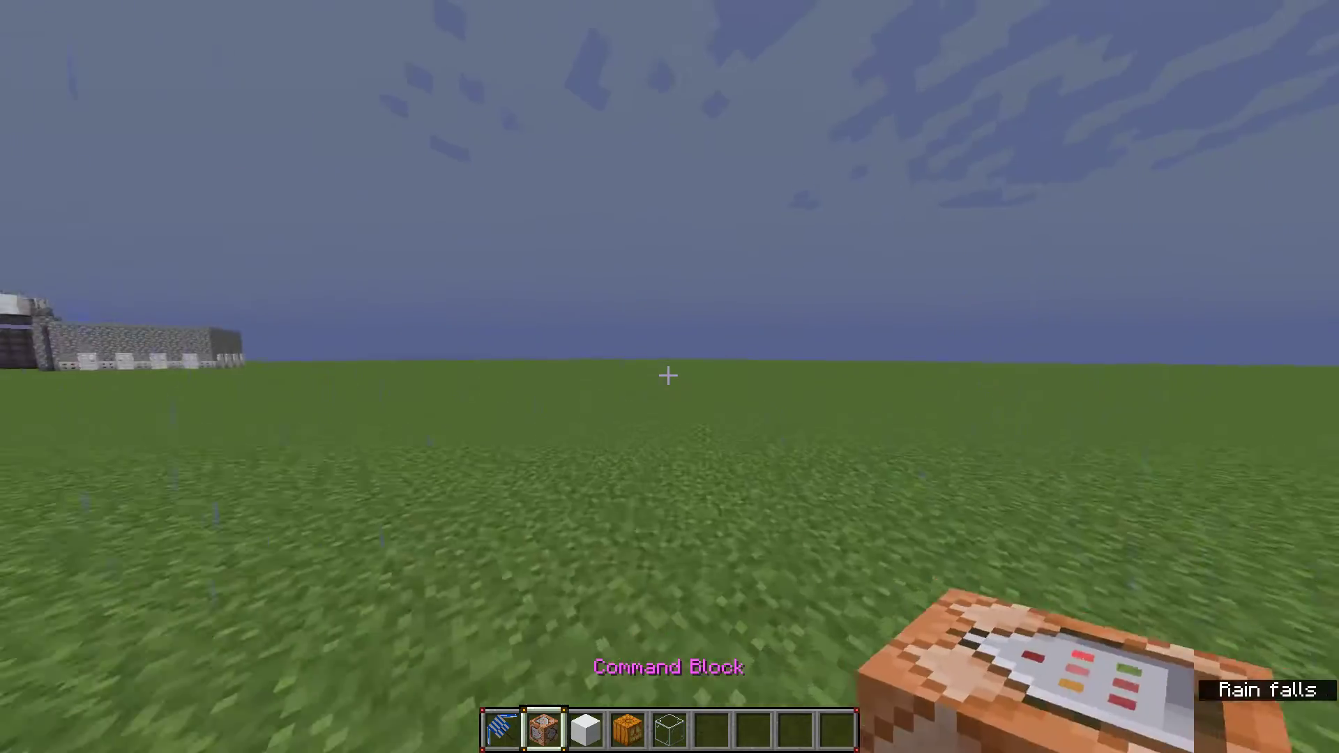
key(w)
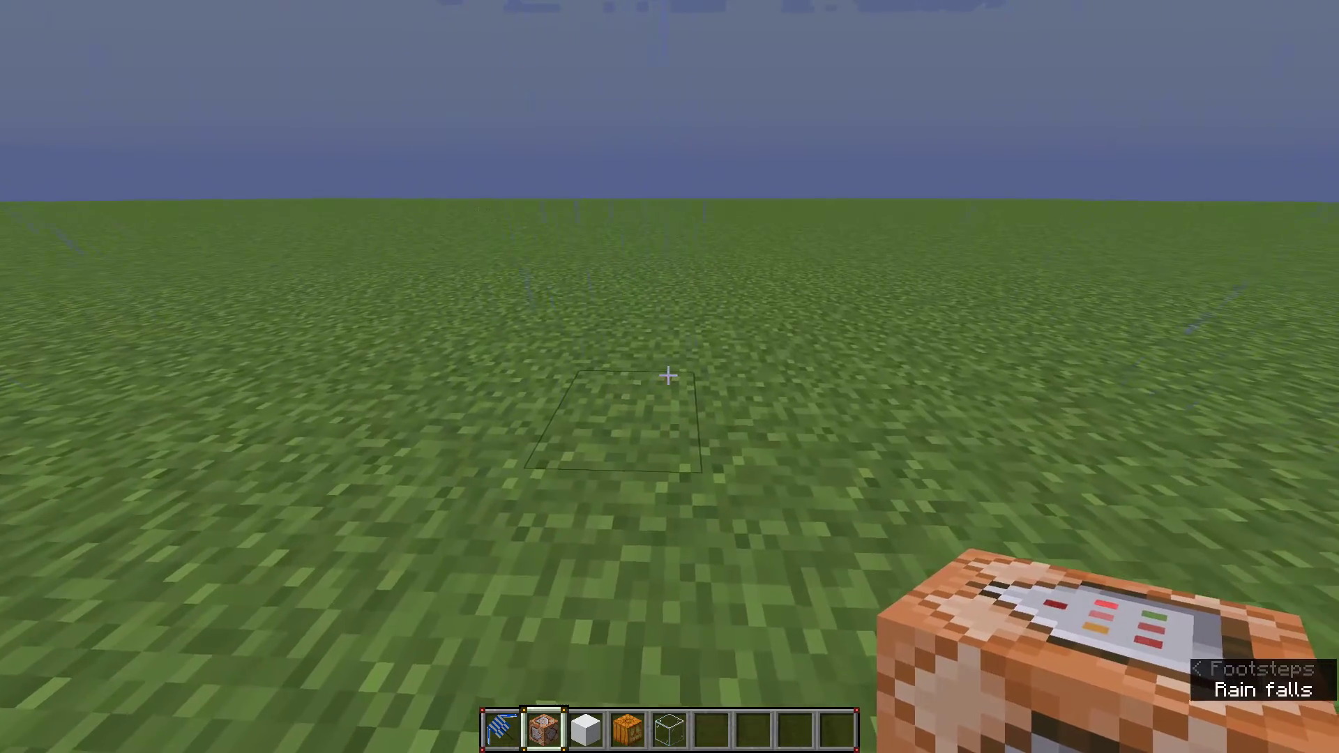
Dig out a grass block and place a command block in the hole.
click(667, 376)
right_click(668, 376)
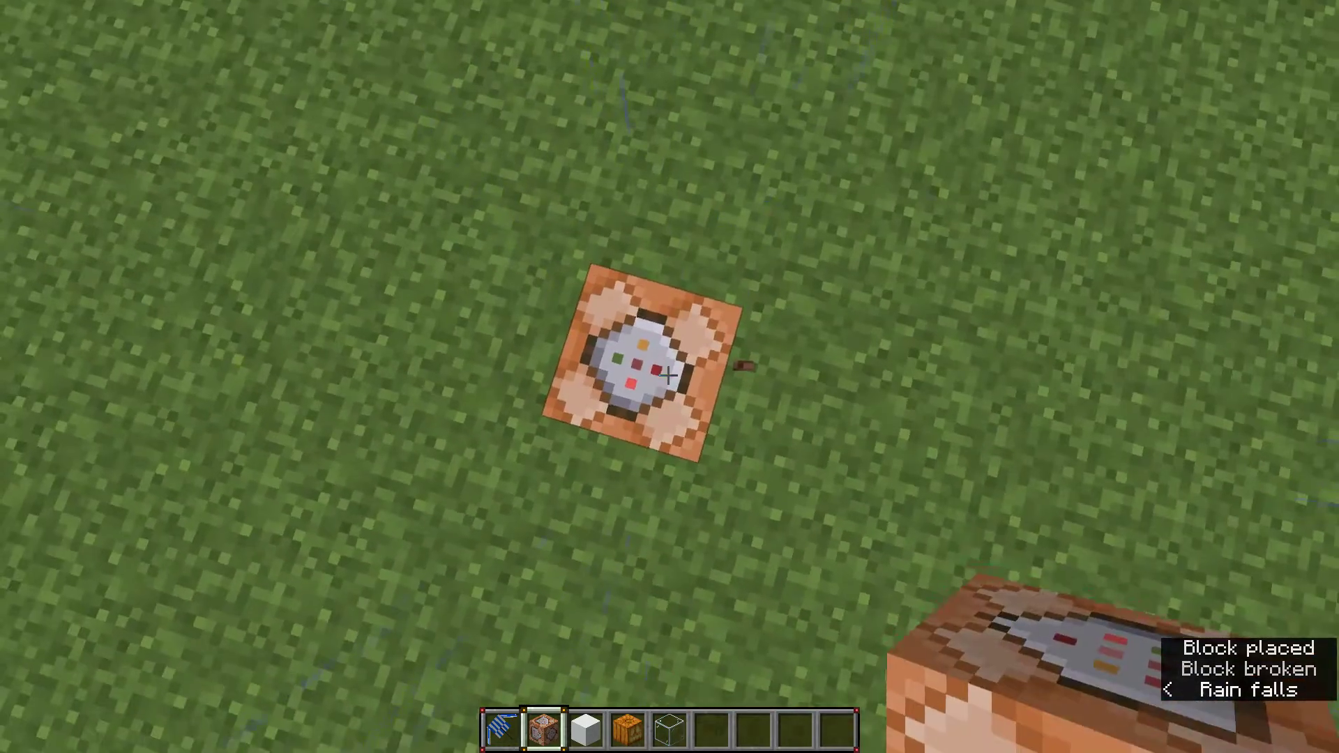
right_click(667, 376)
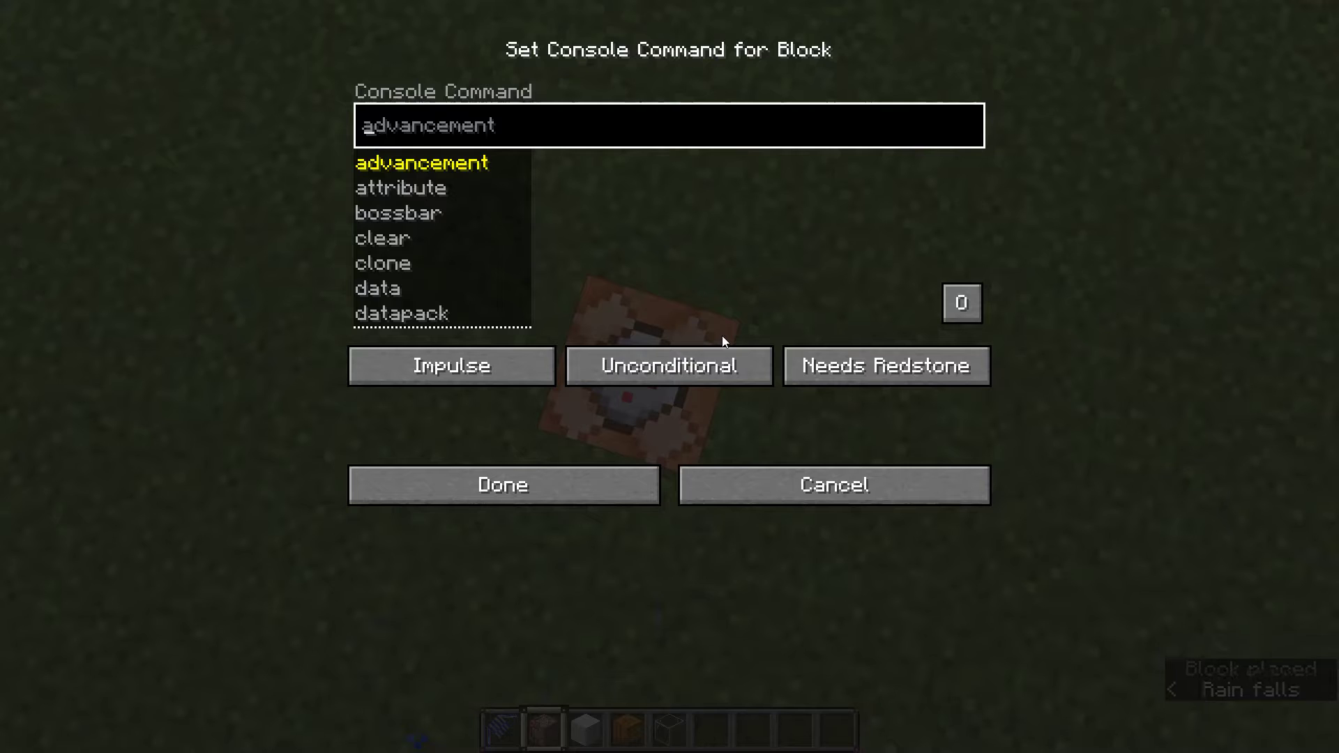
text(/effect give )
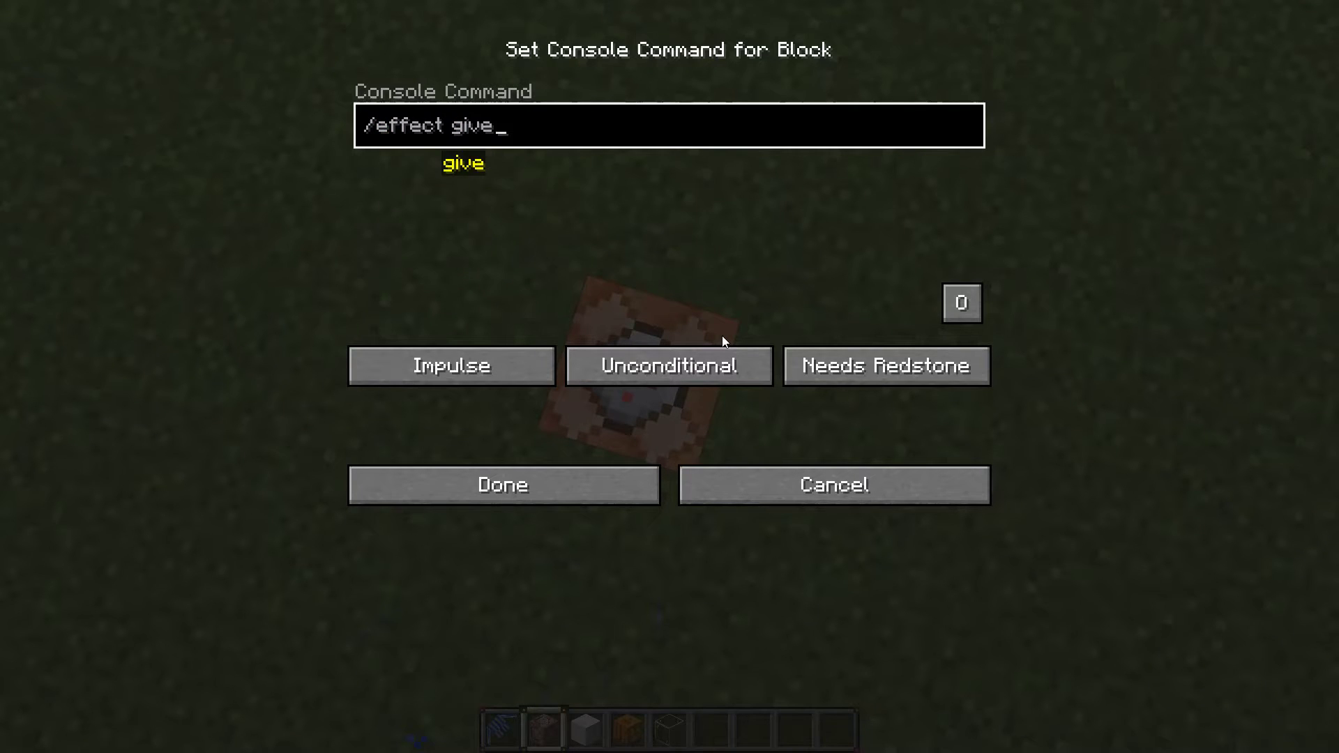
text(@e[)
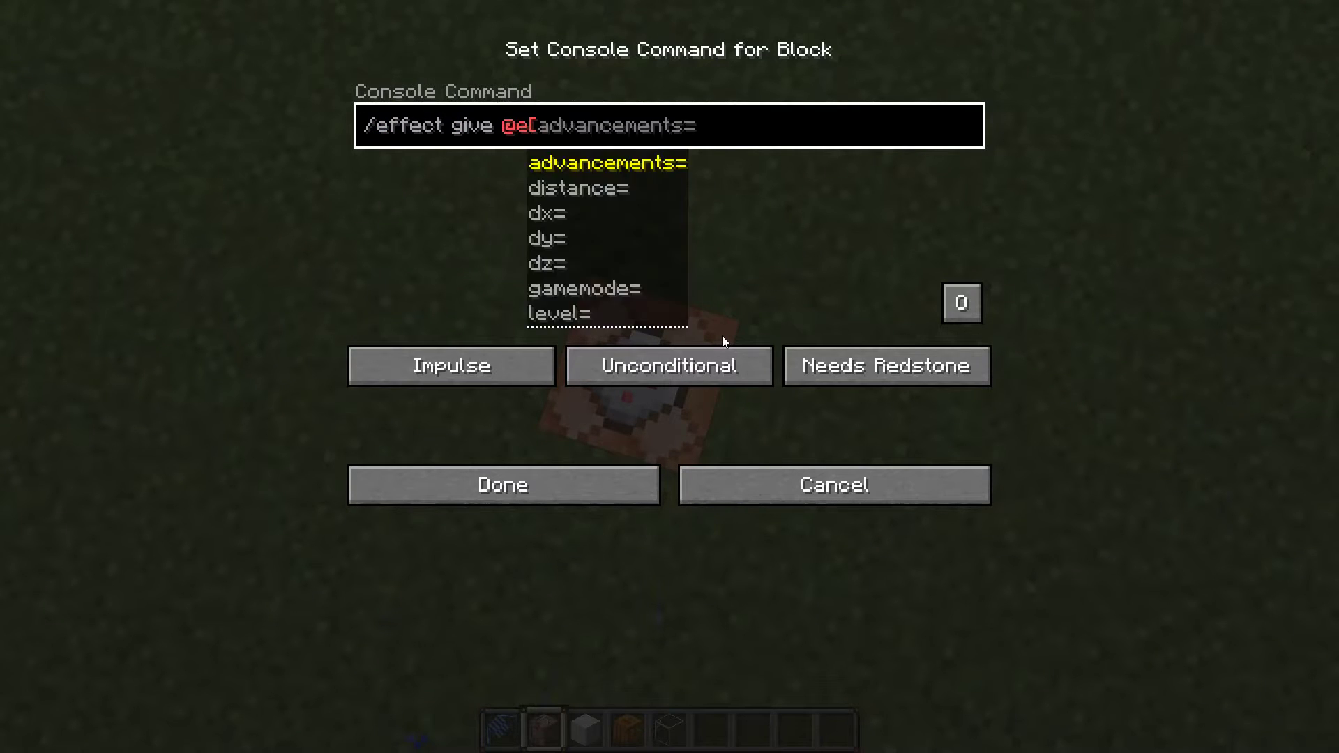
text(type=)
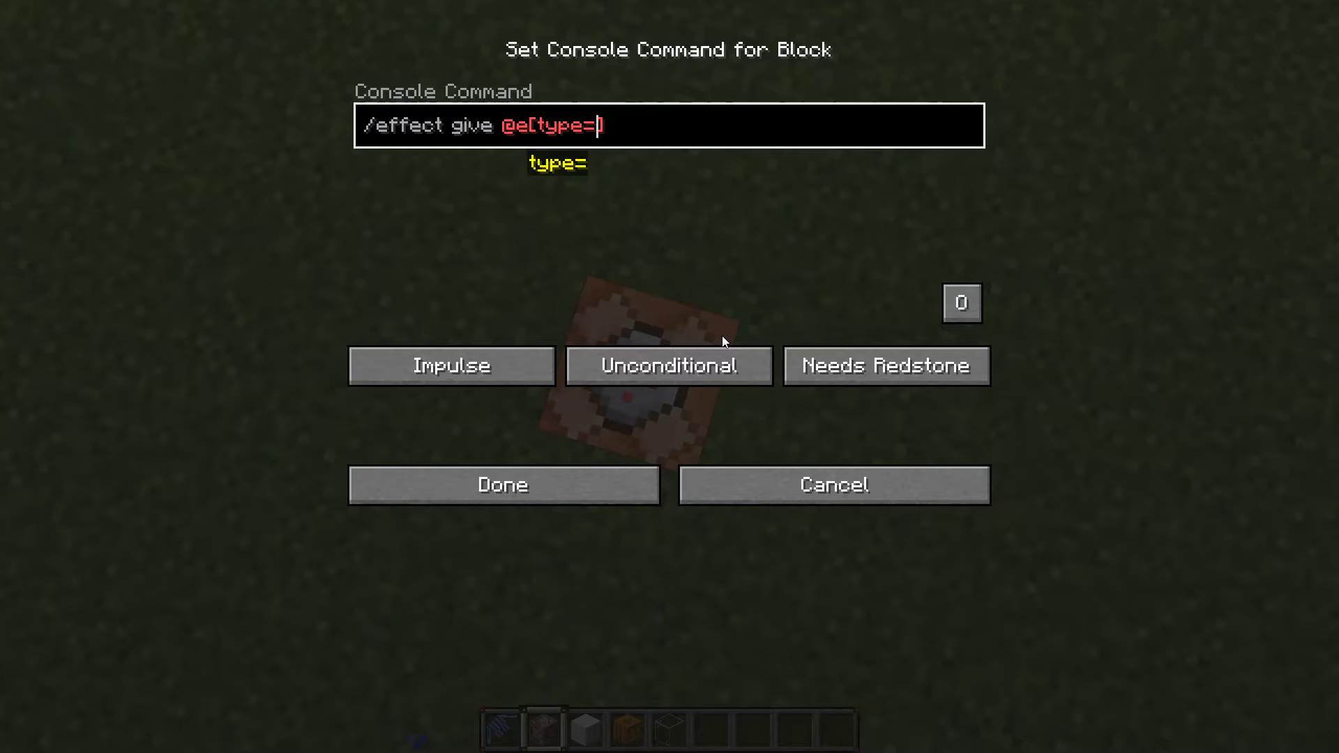
text(sn)
Enter /effect give @e[type=snow_golem,distance=..2] regeneration 10 5 true, set to Repeat and Always Active.
key(Tab)
text(])
key(BackSpace)
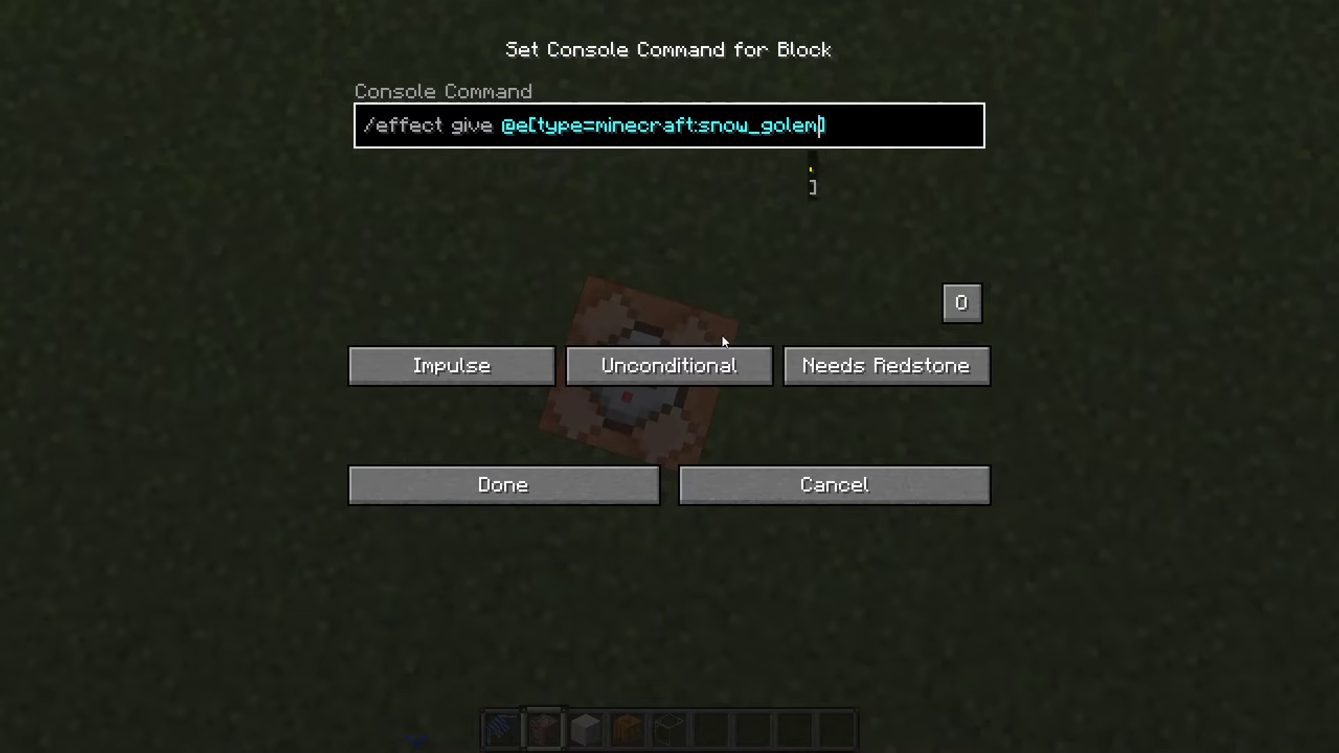
text(,d)
key(Tab)
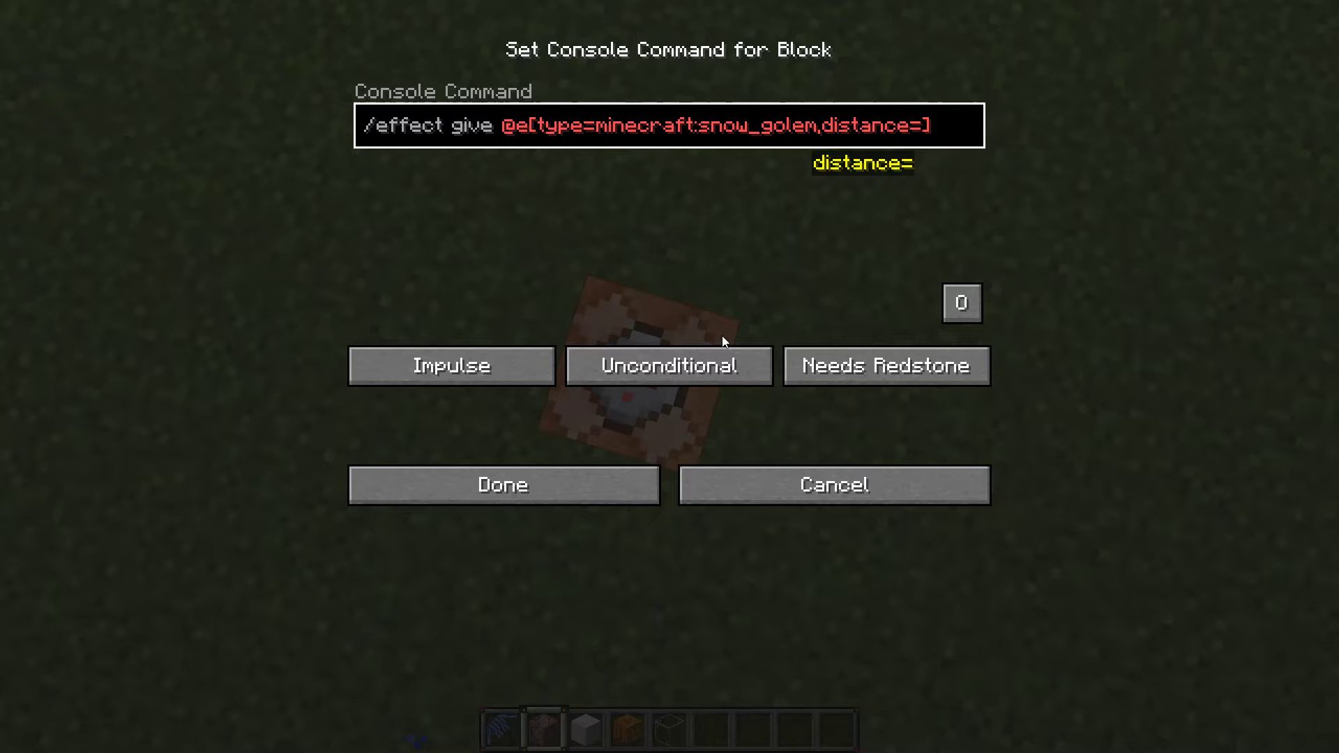
text(..2)
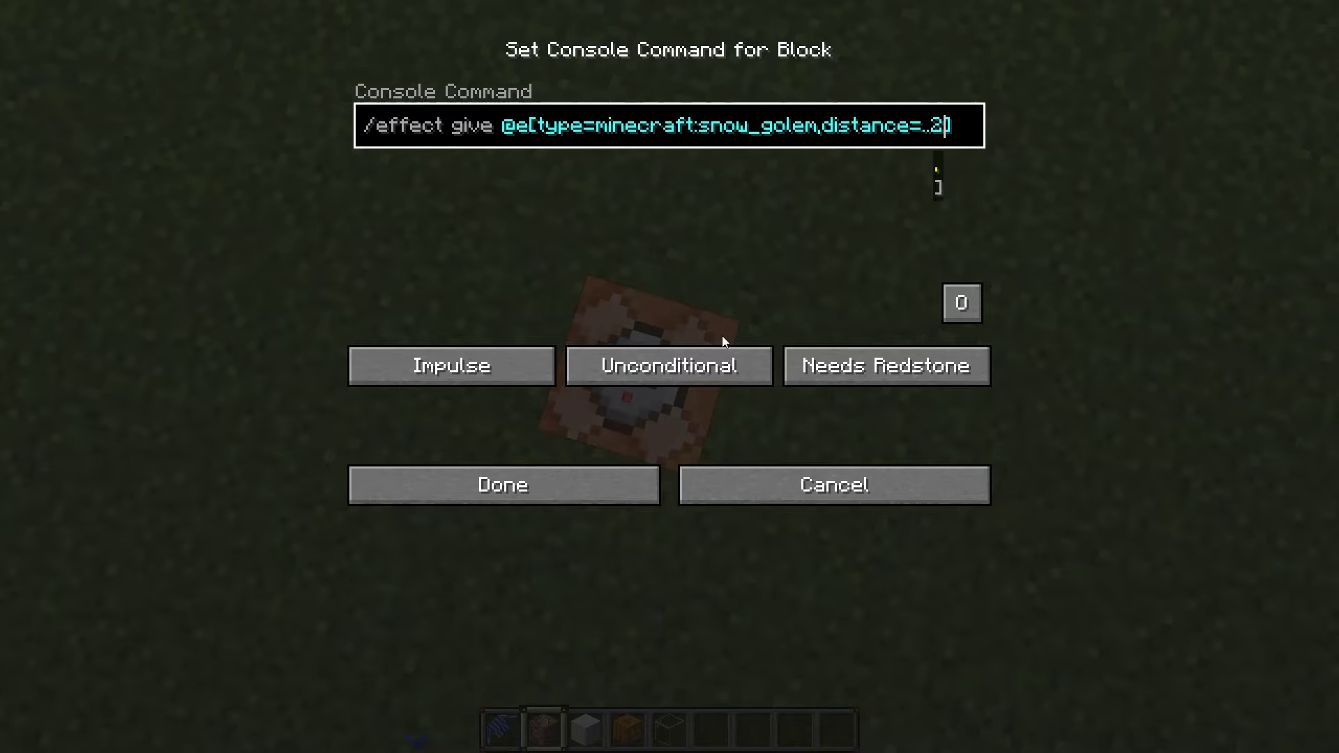
text(] re)
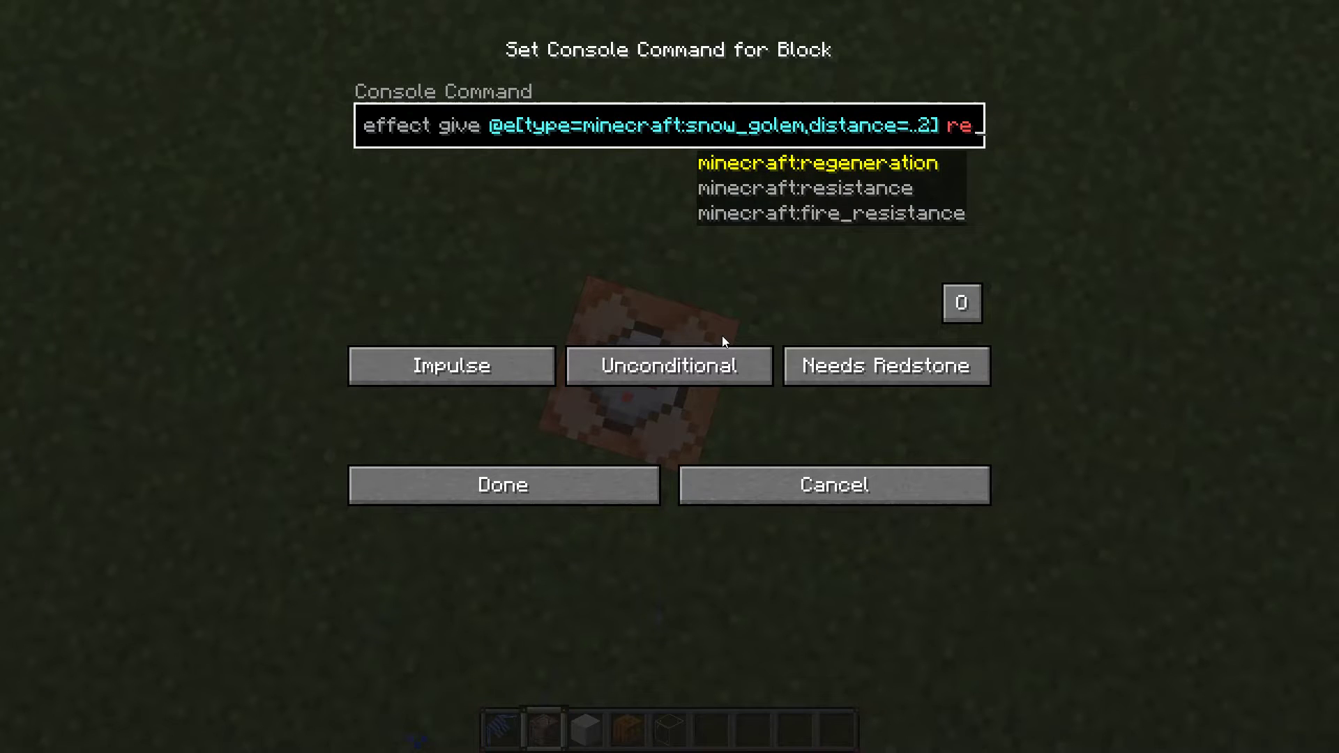
key(Tab)
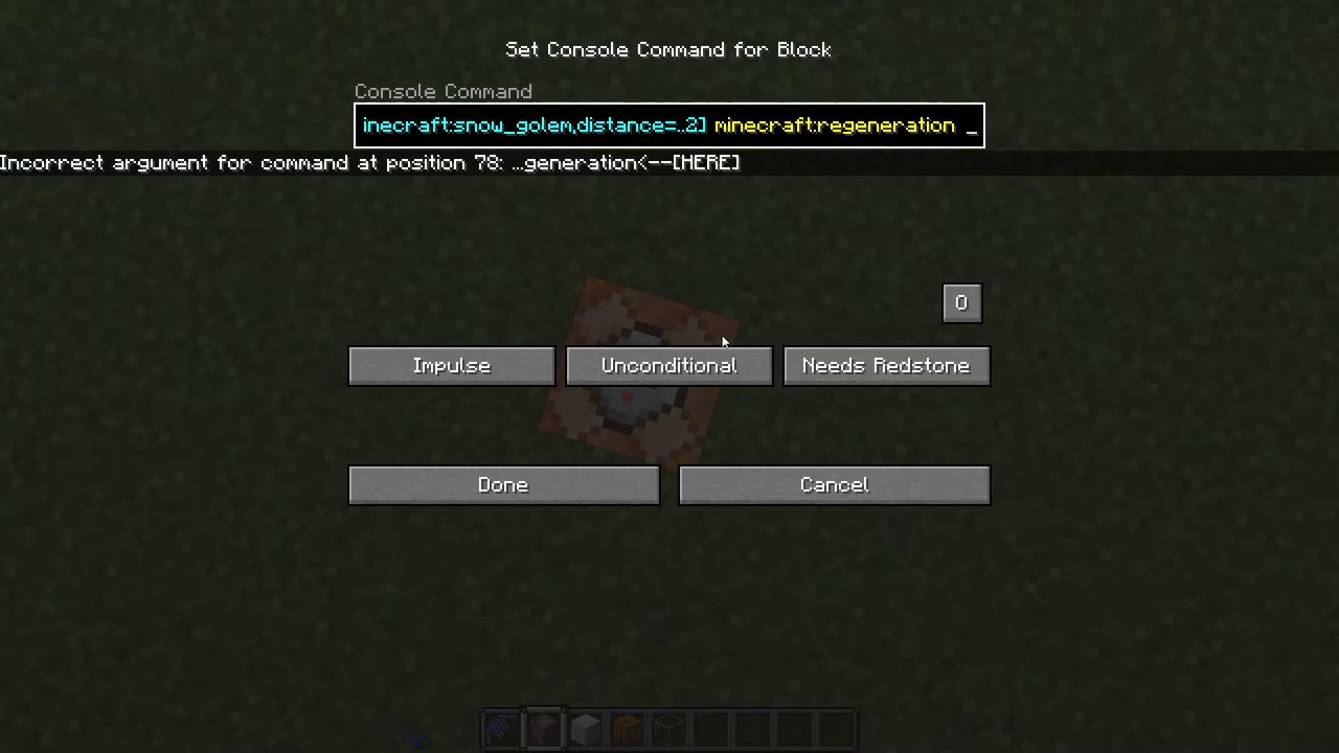
text(10 )
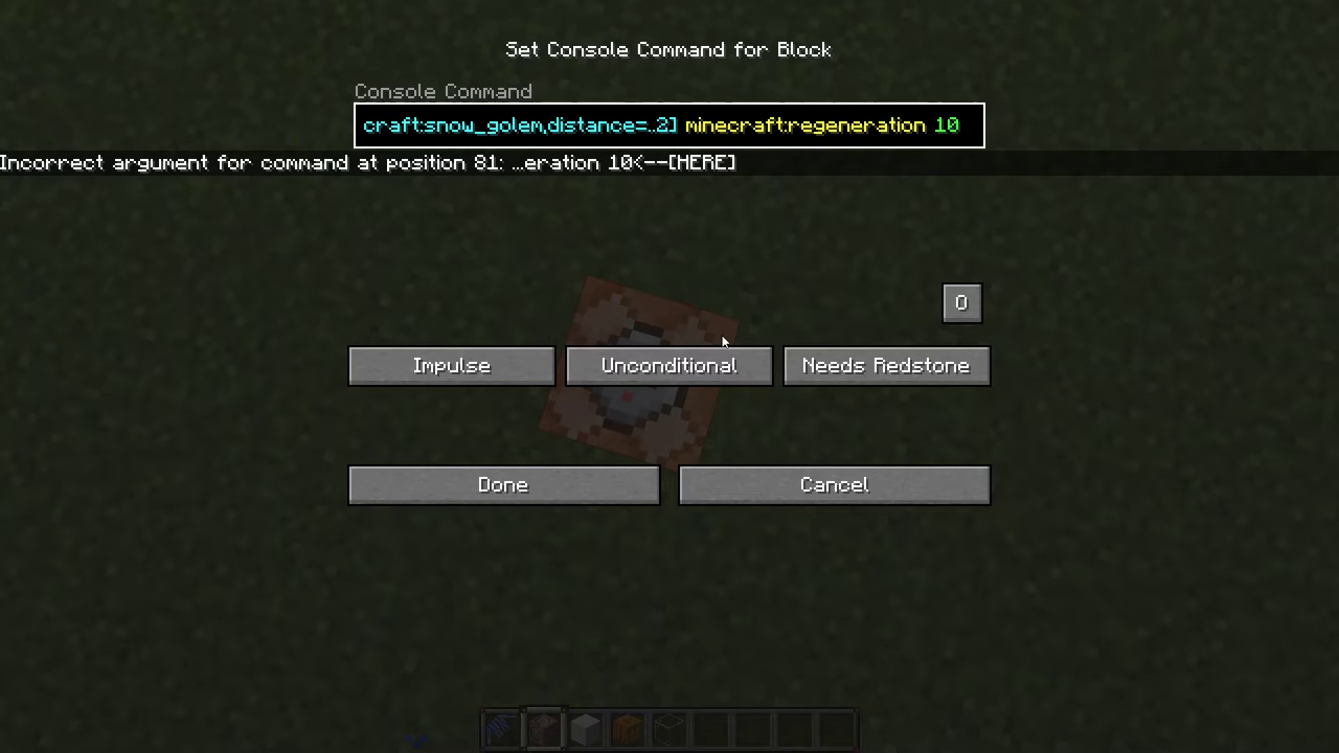
text(5 )
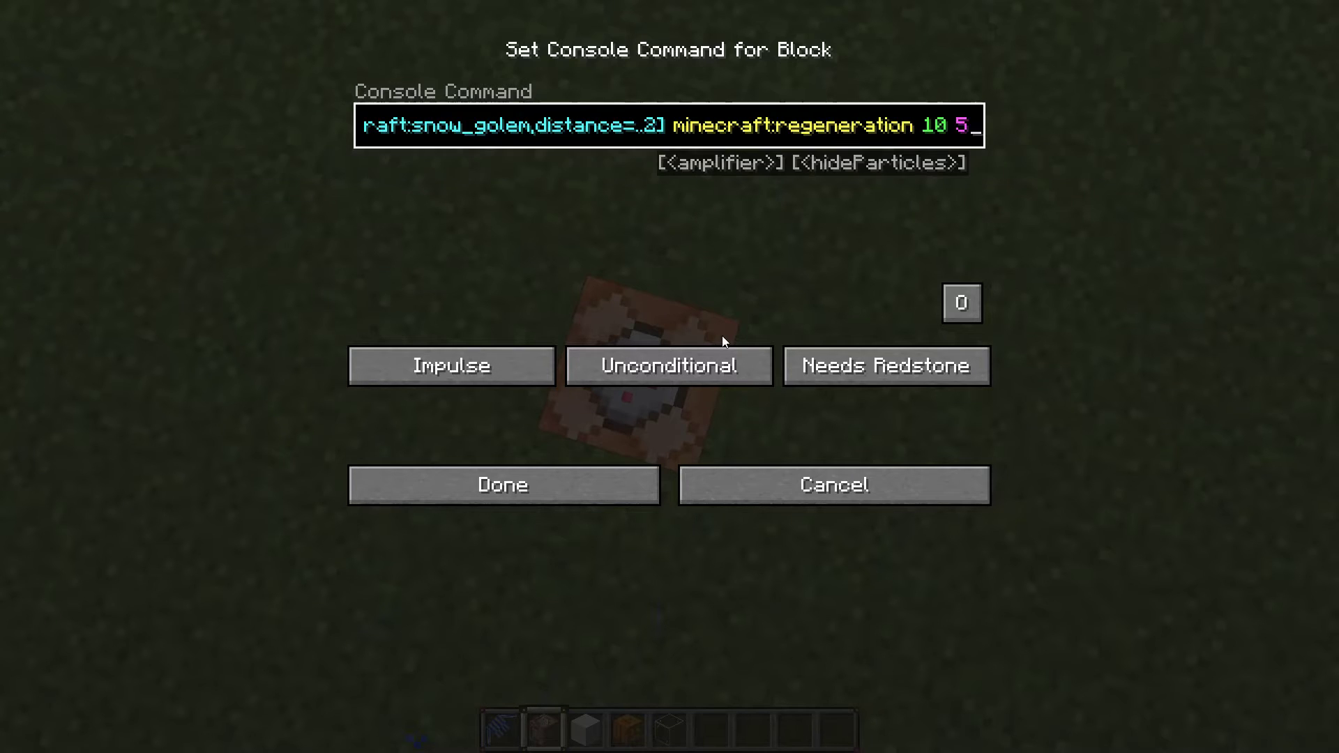
text(true)
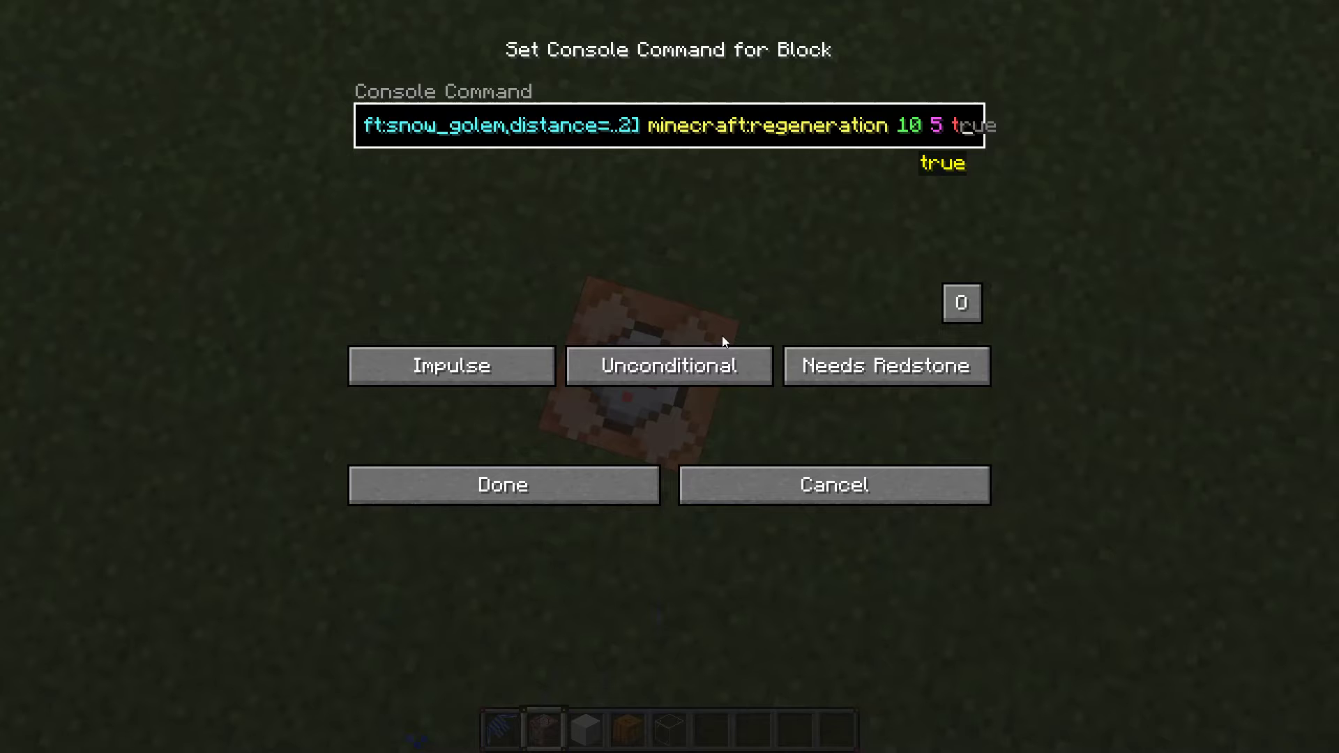
key(BackSpace)
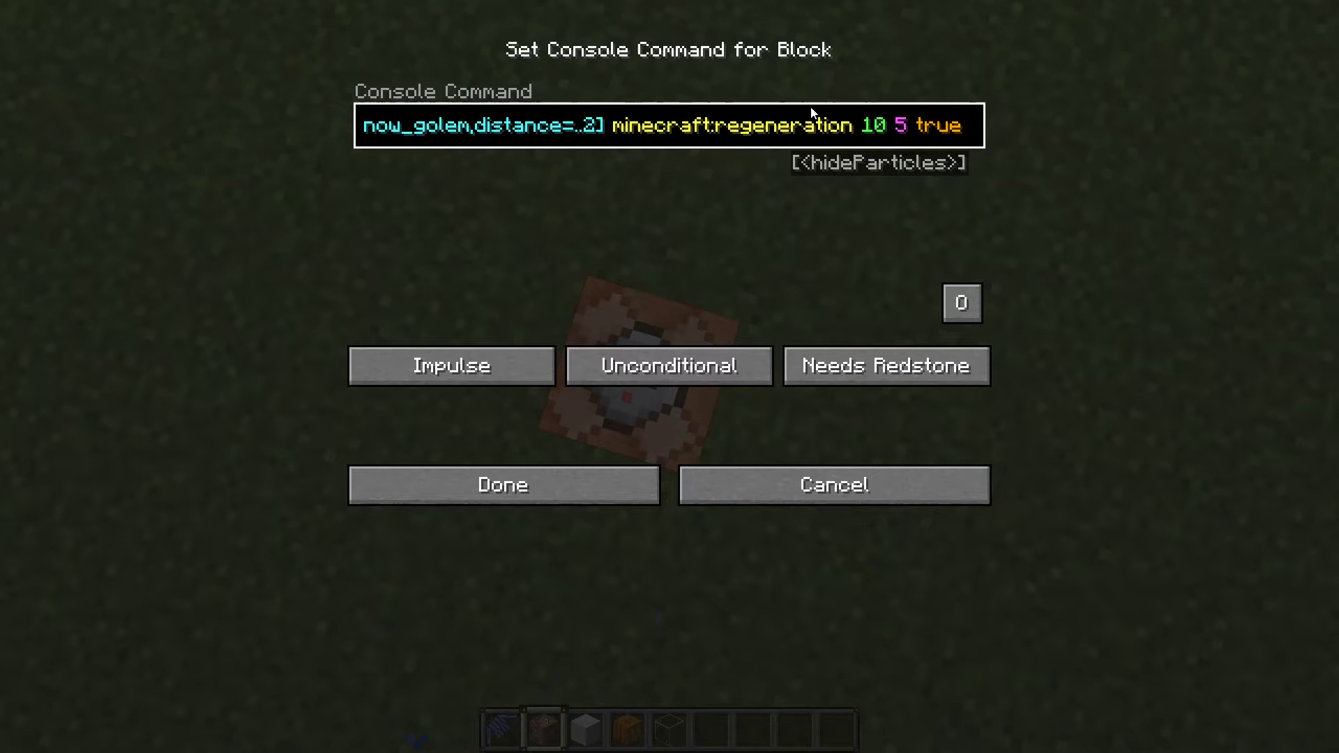
click(886, 365)
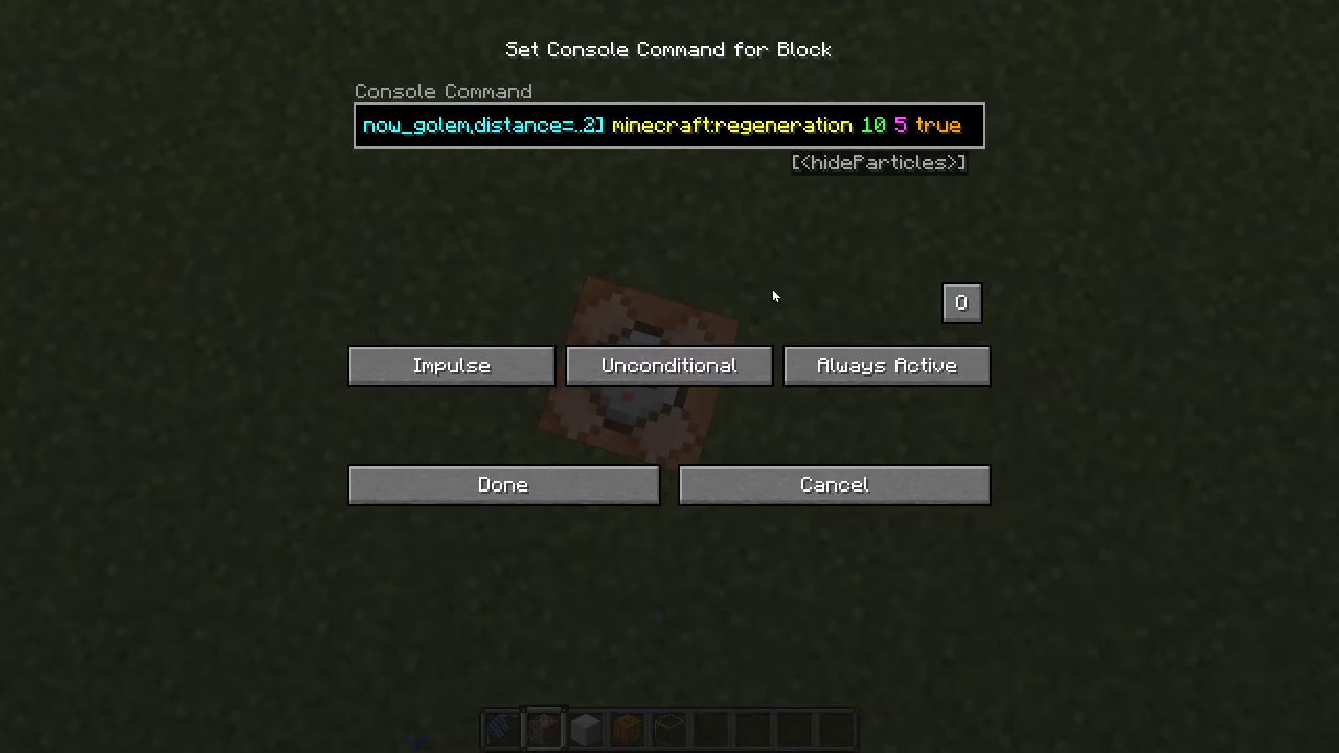
click(451, 365)
Save the command and surround the repeating block with glass, removing a misplaced top pane.
click(470, 487)
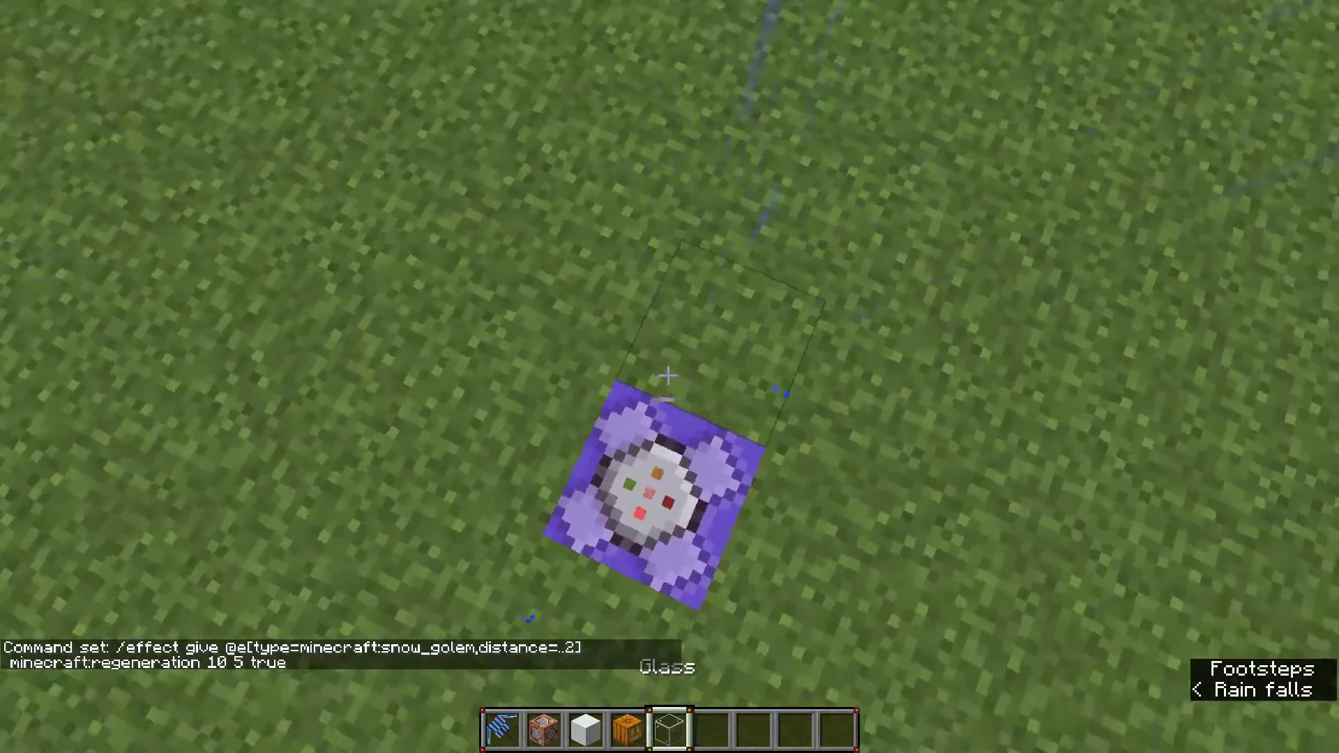
key(5)
right_click(669, 377)
right_click(670, 376)
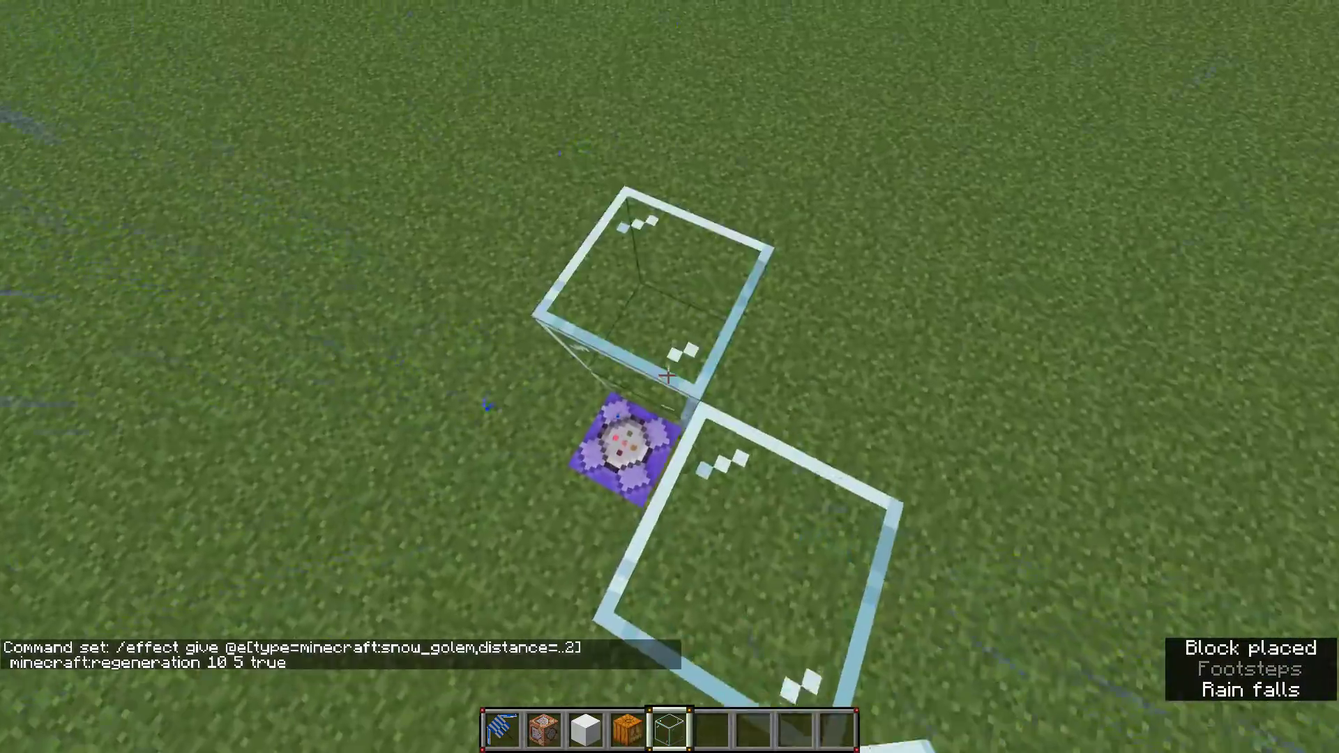
right_click(670, 377)
click(669, 377)
Place a second command block beside the first.
key(4)
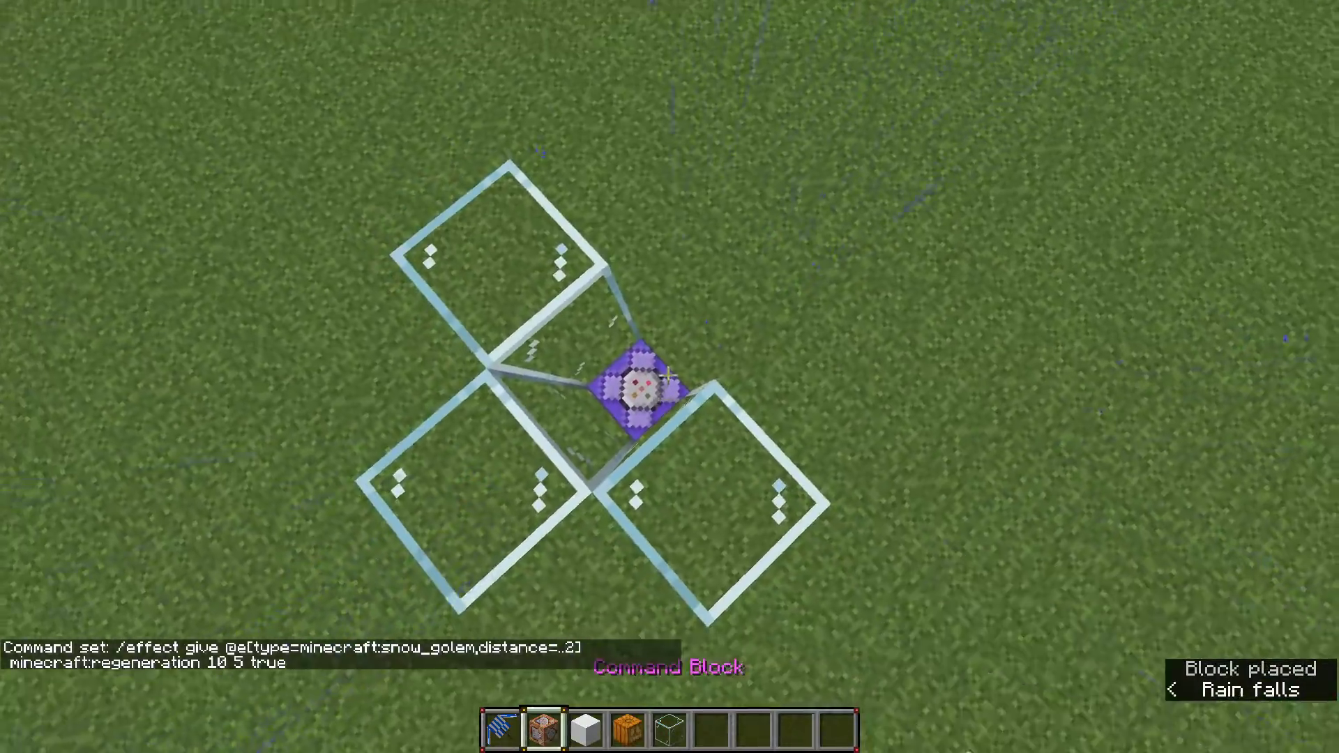
right_click(670, 377)
key(1)
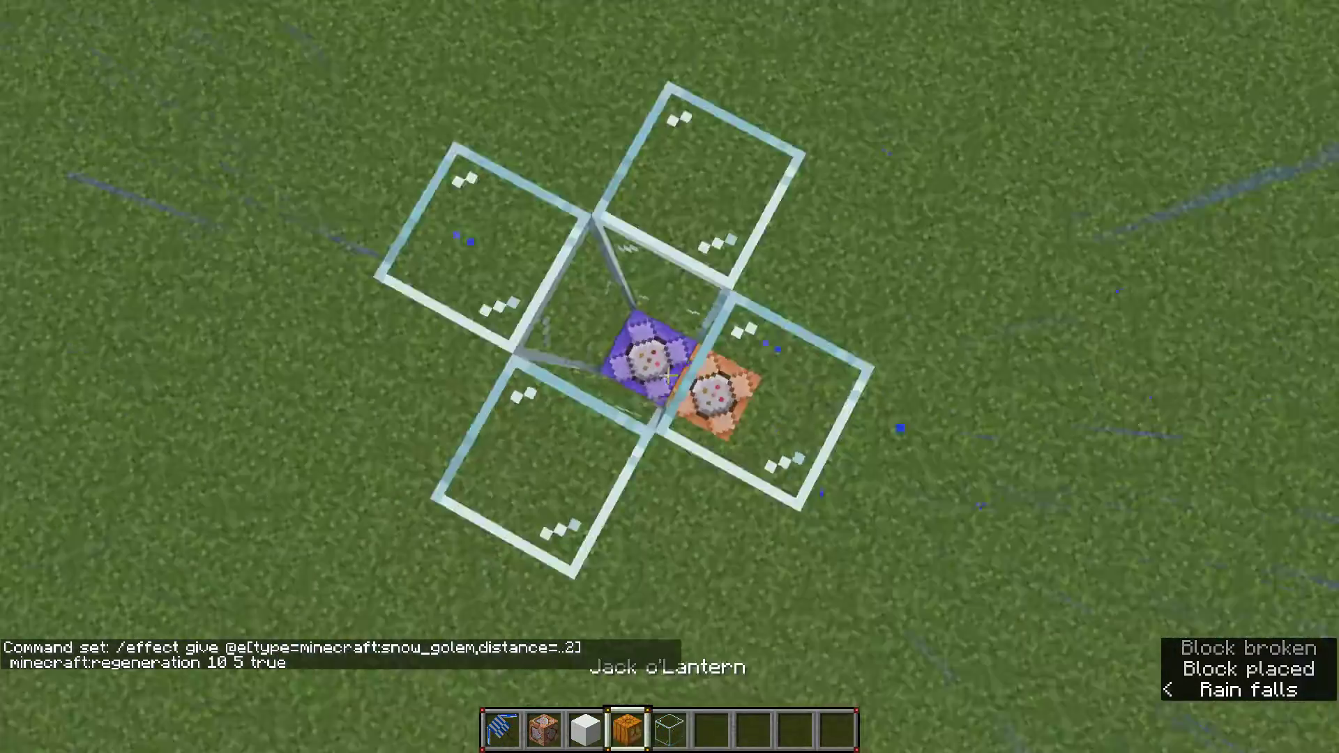
Spawn a snow golem with a snow block and jack o'lantern on the repeating block.
key(3)
right_click(669, 378)
key(4)
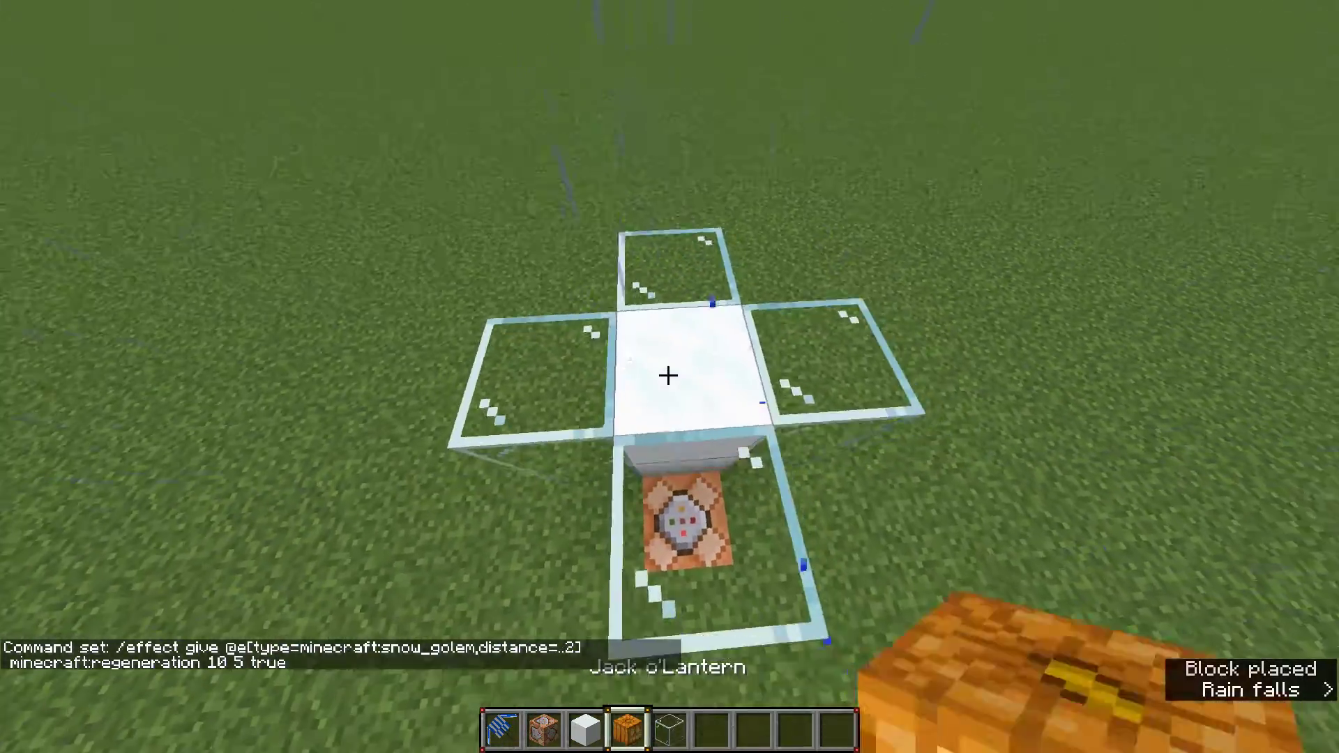
right_click(669, 377)
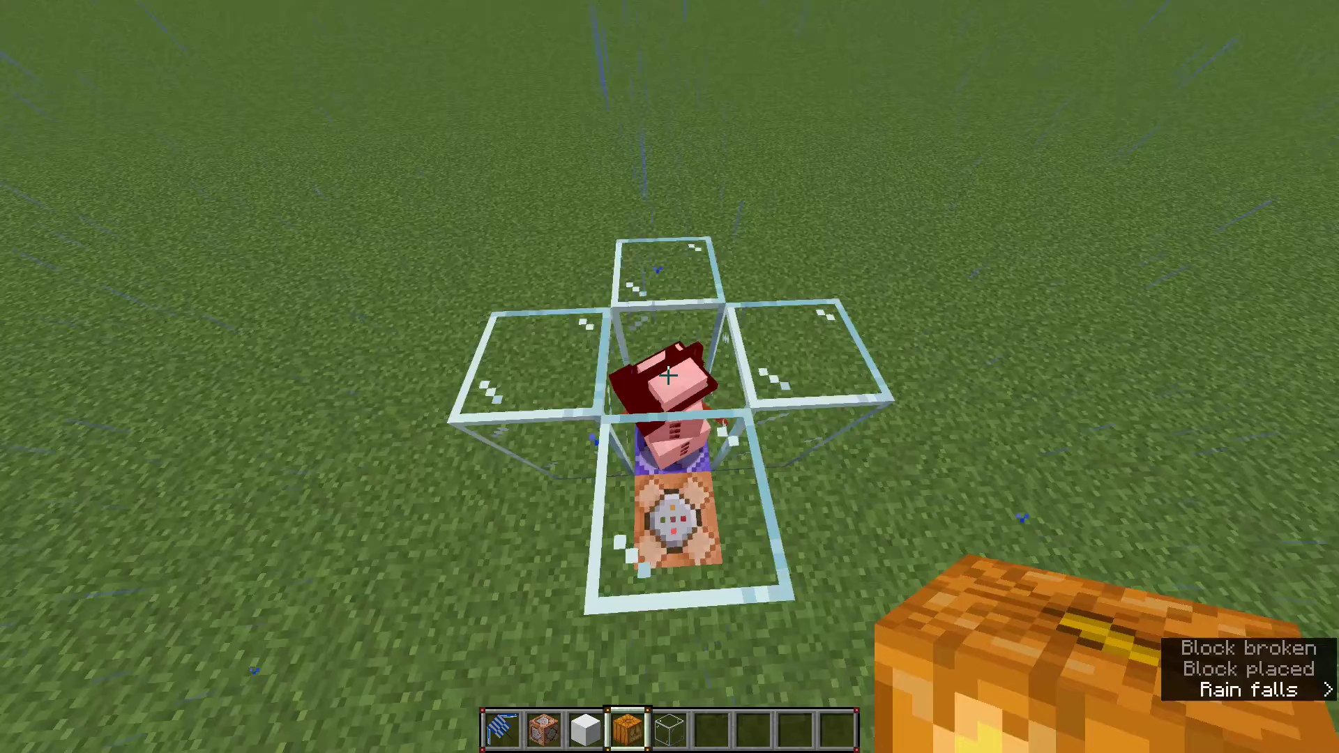
key(shift)
key(w)
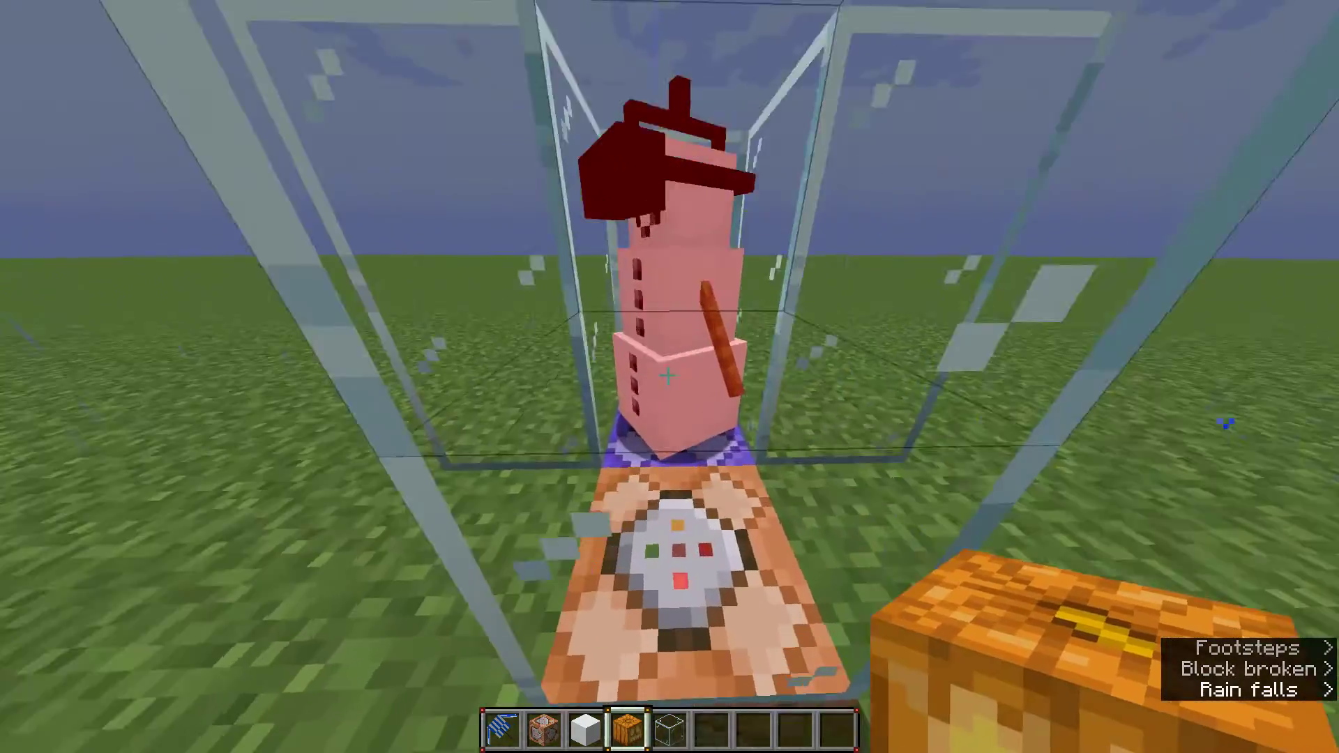
scroll(670, 377, down, 2)
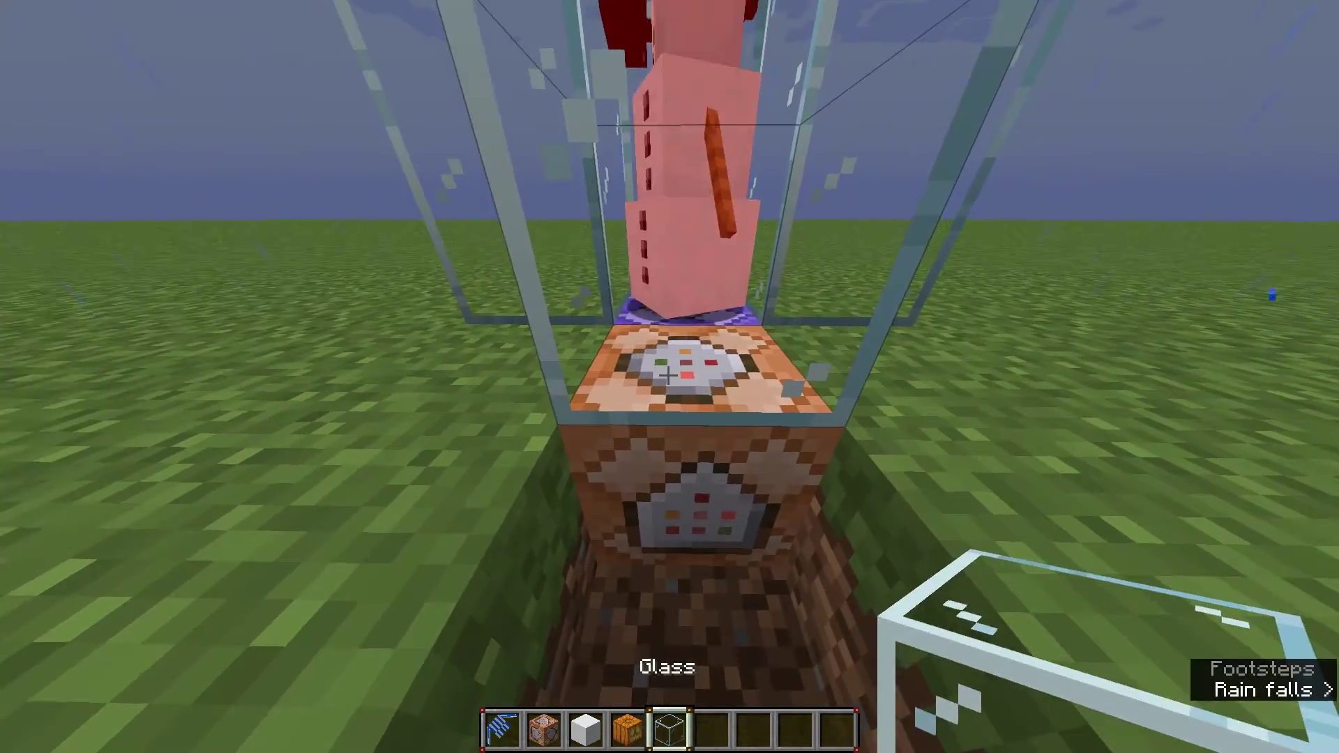
Give the second block execute if entity @e[type=snow_golem,distance=..2,nbt=!{Health:4f}].
right_click(669, 376)
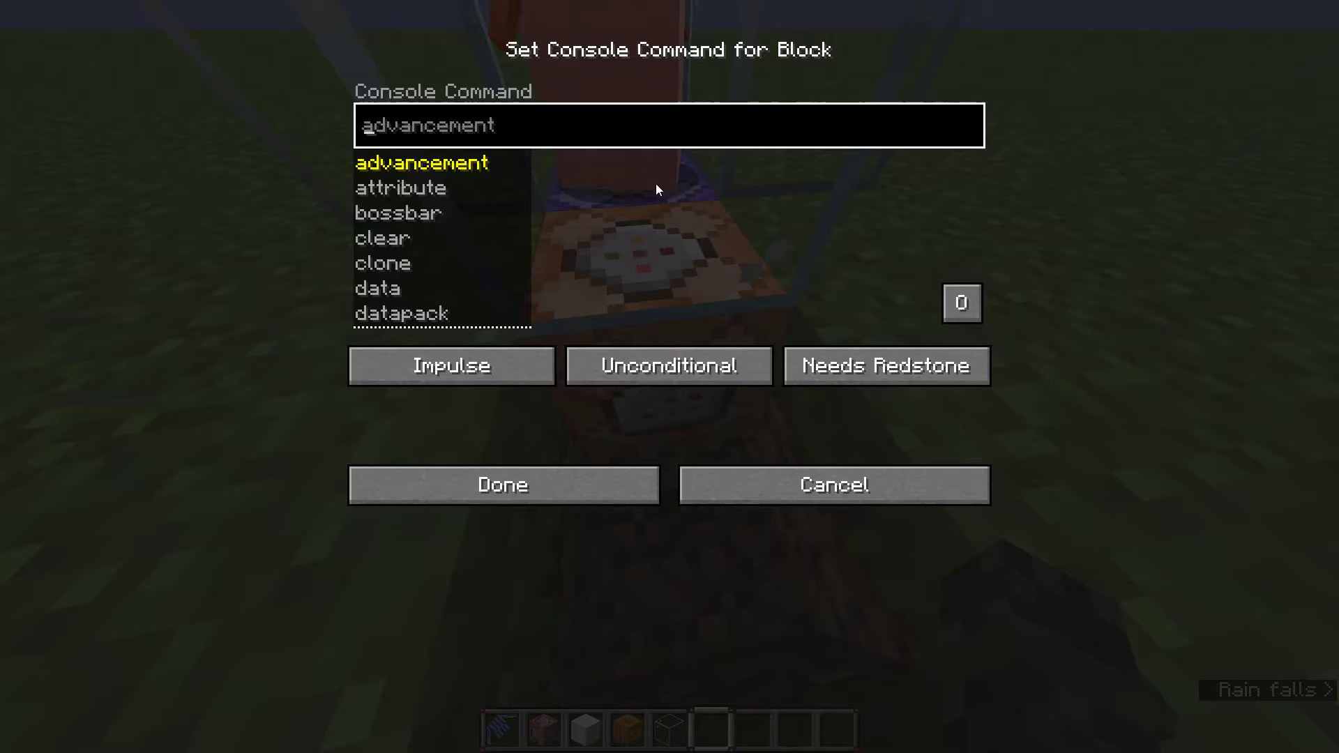
text(/execute )
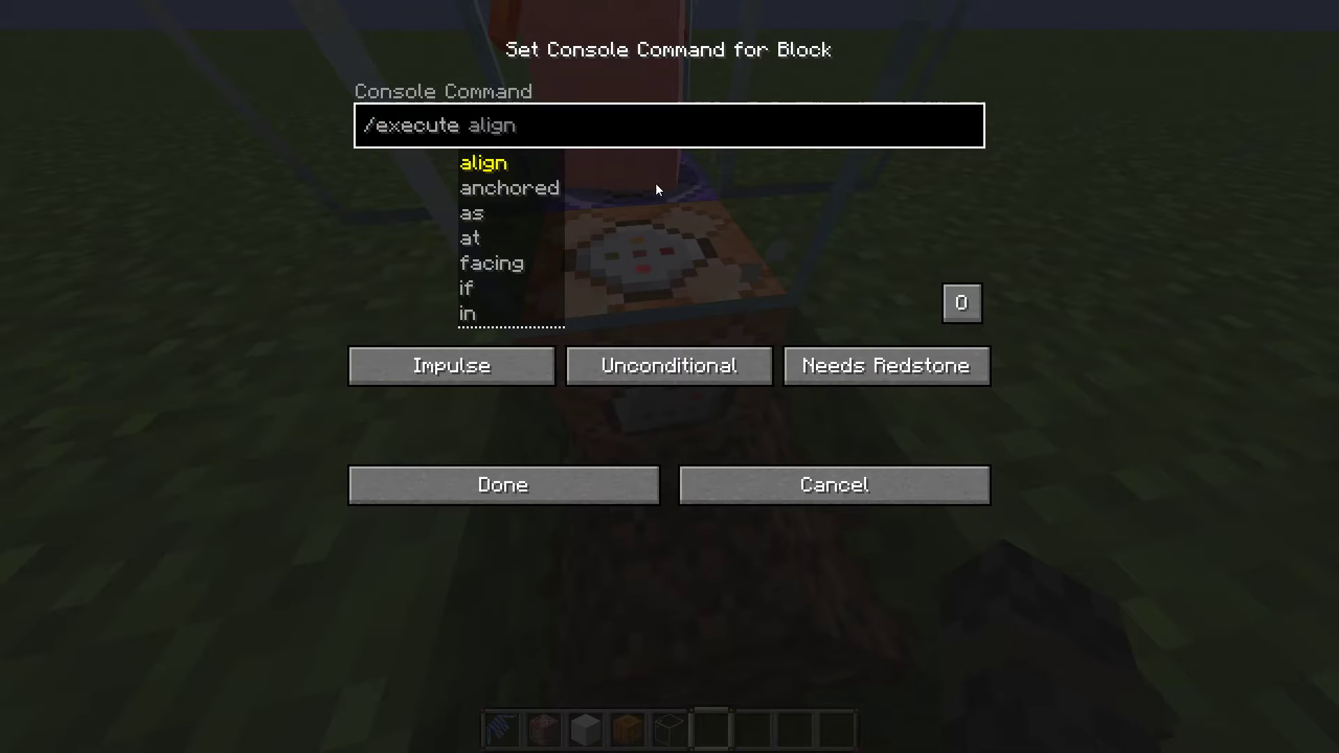
text(if entity  )
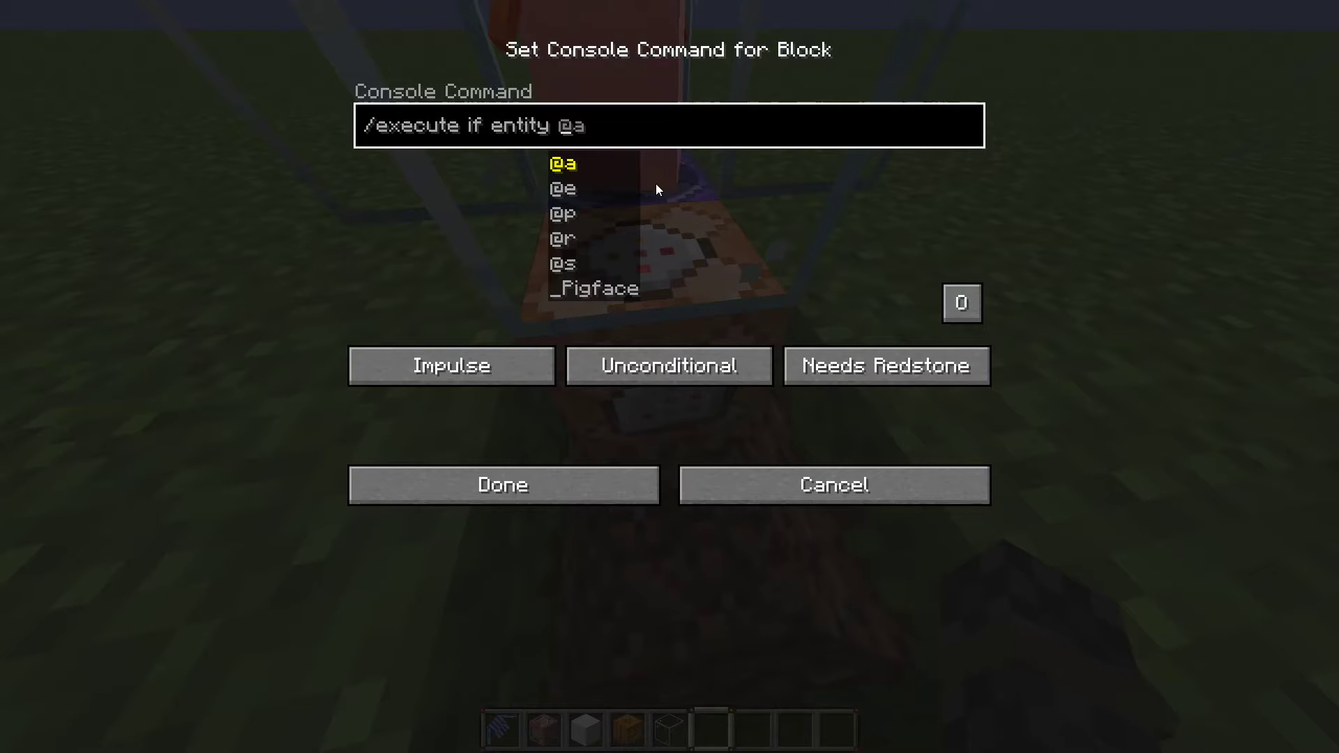
text(@e[t)
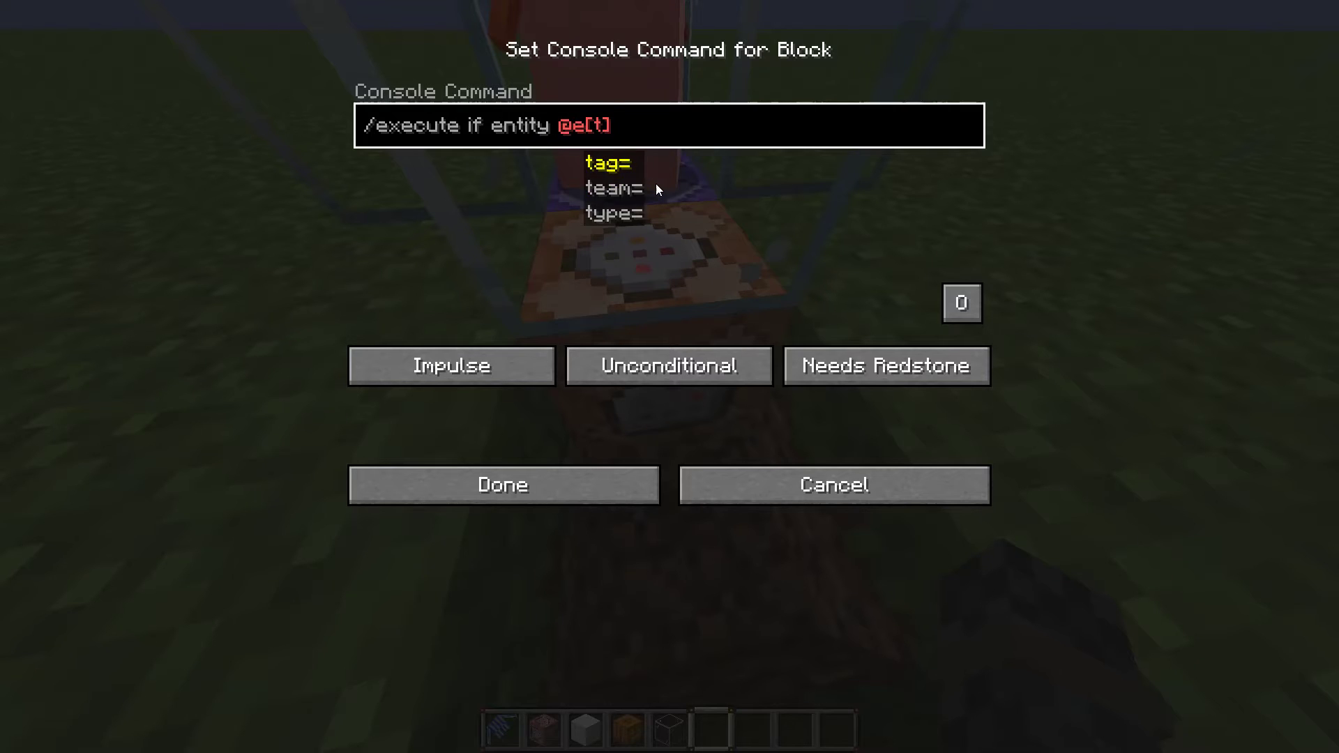
text(ype=minecraft:snowball)
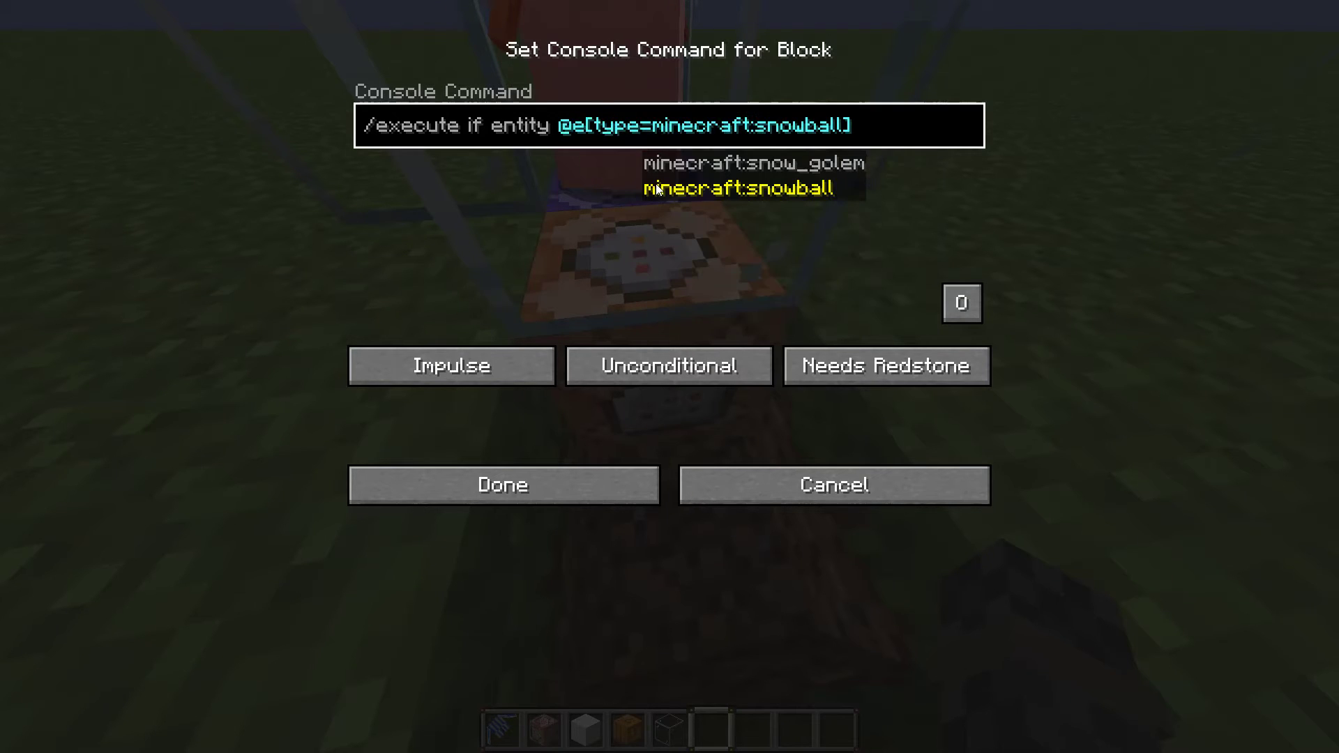
key(Tab)
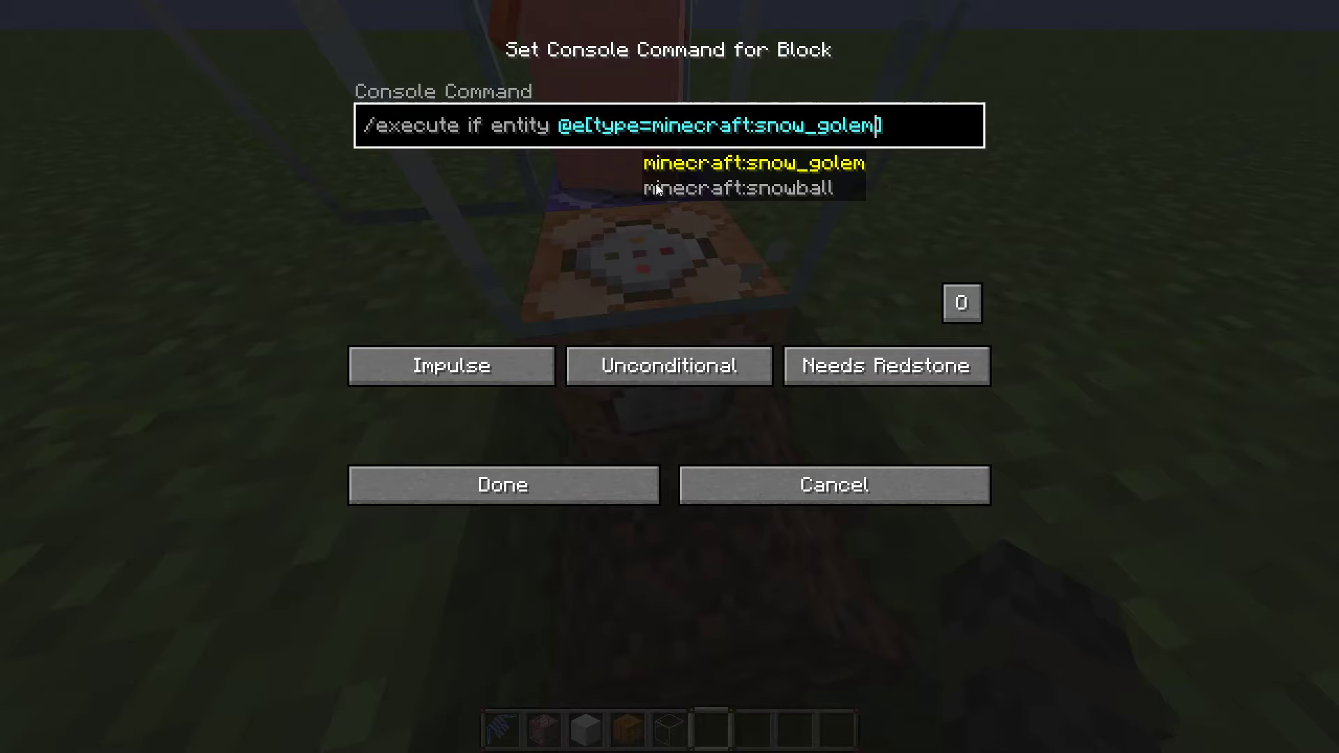
text(,d)
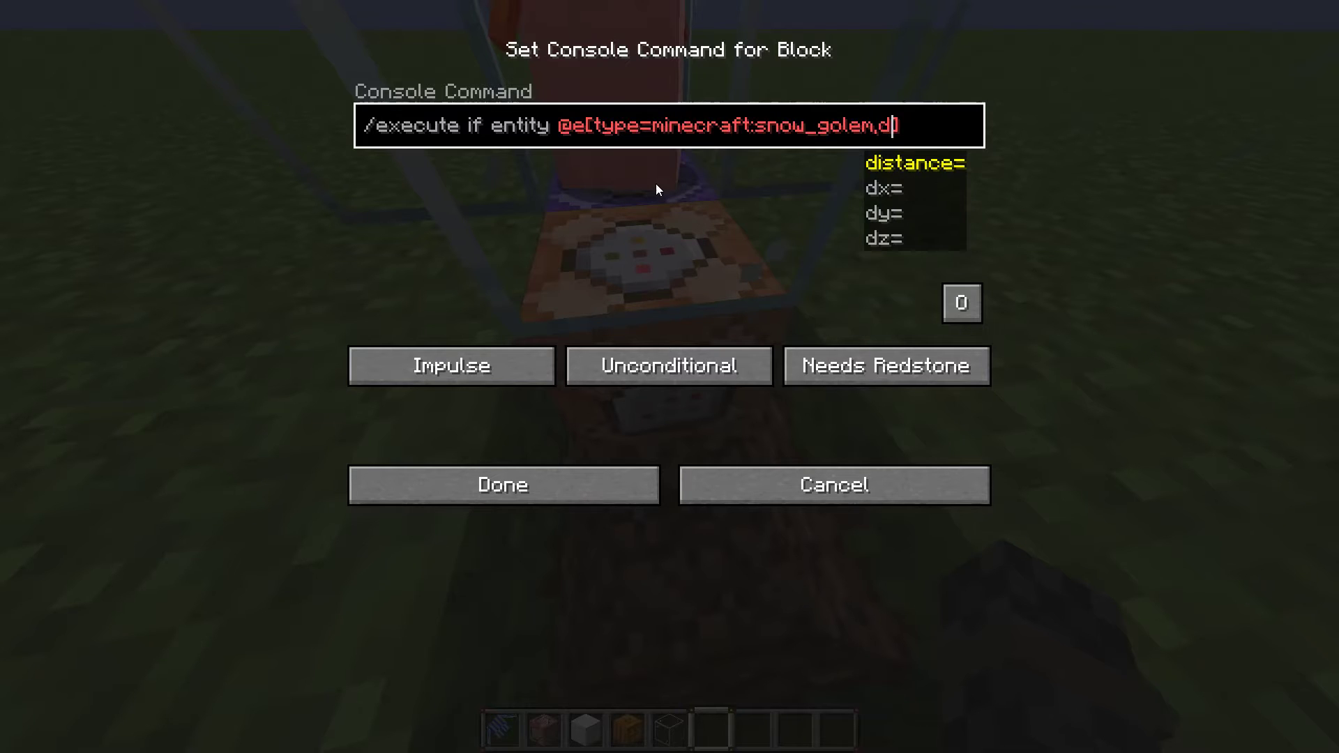
key(Tab)
text(..2)
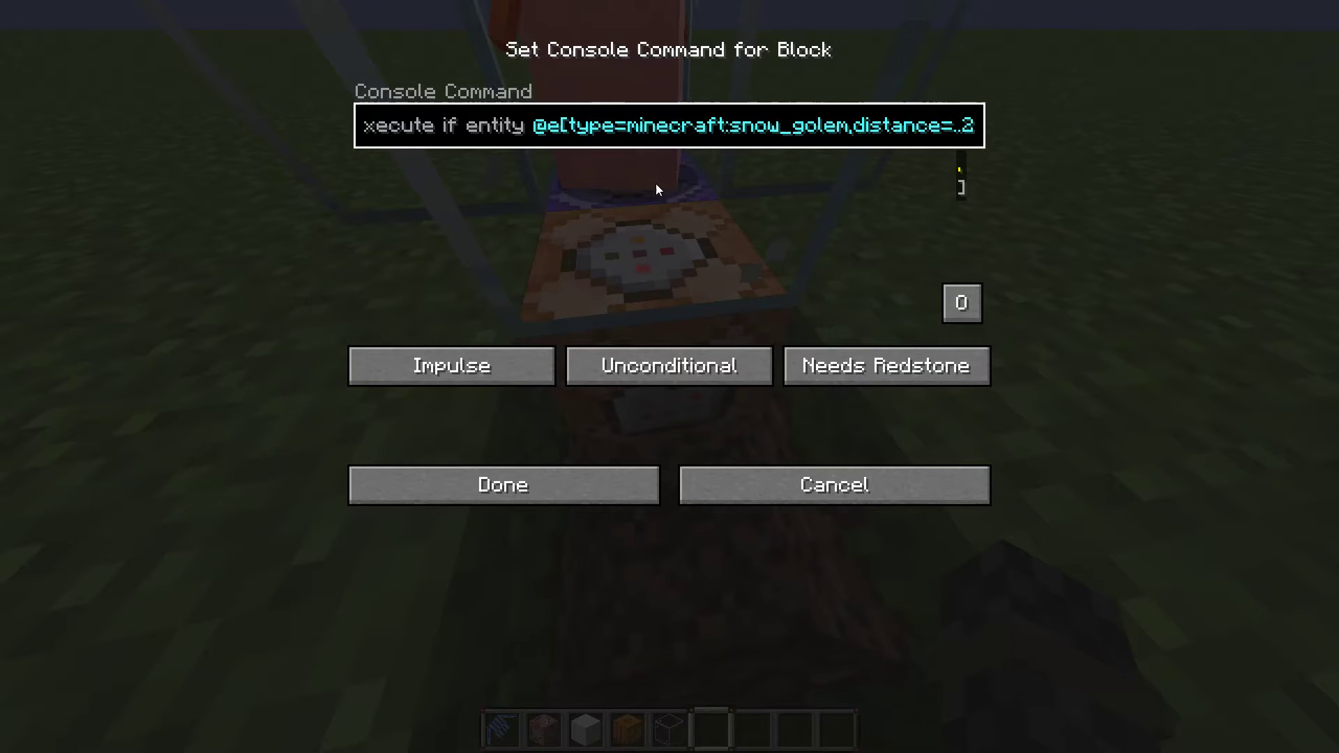
text(,)
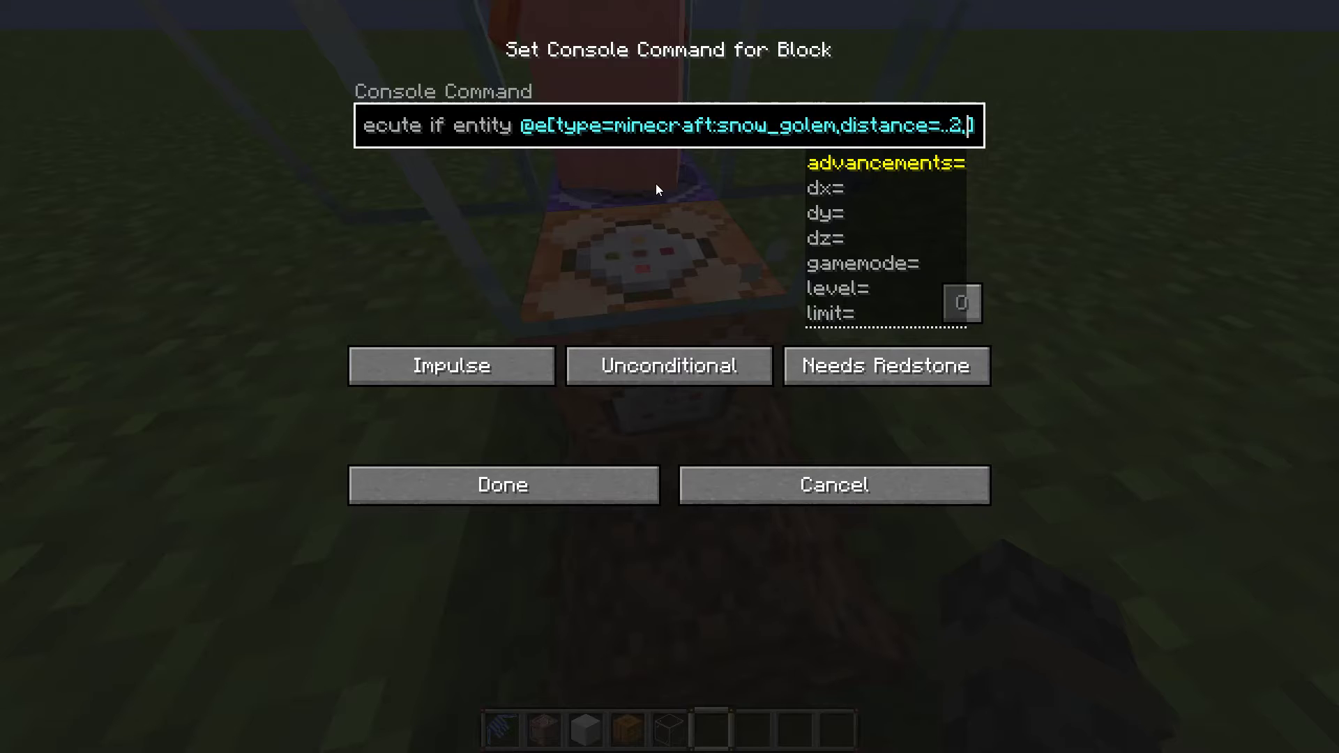
text(nbt)
key(Tab)
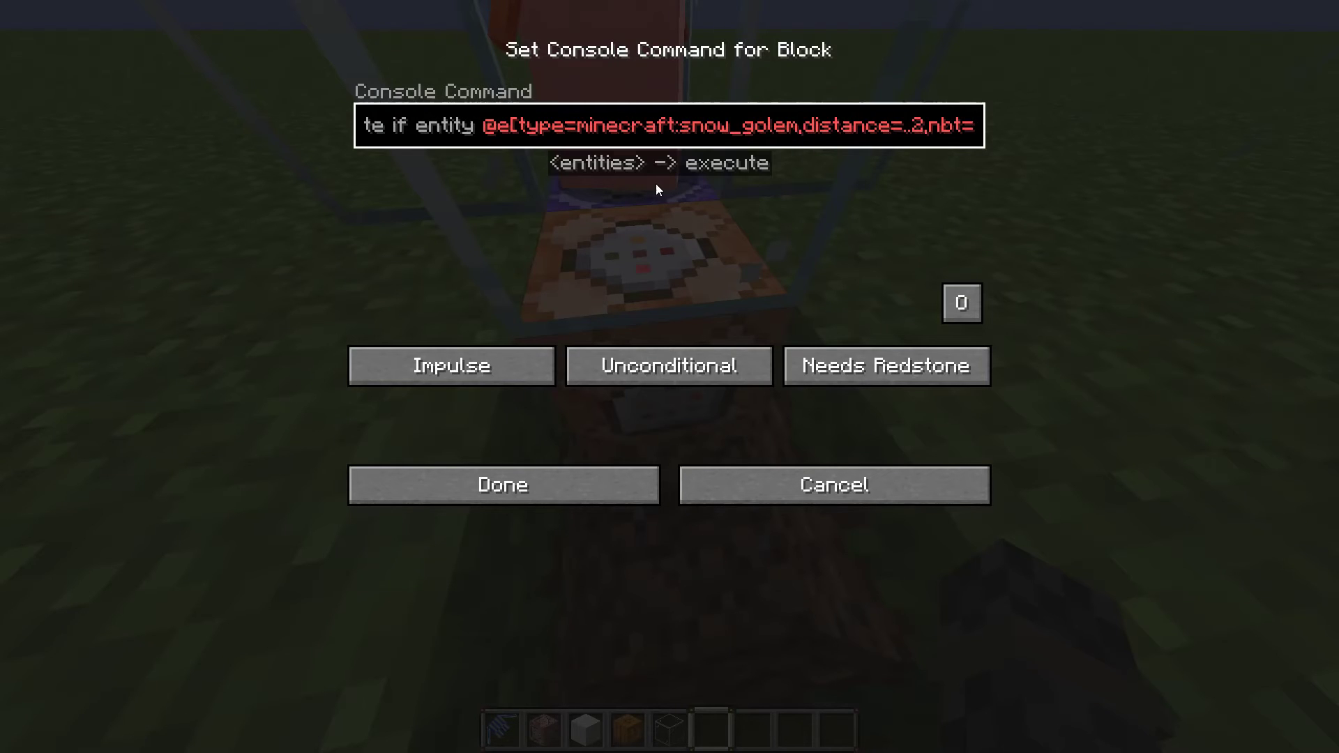
text(!)
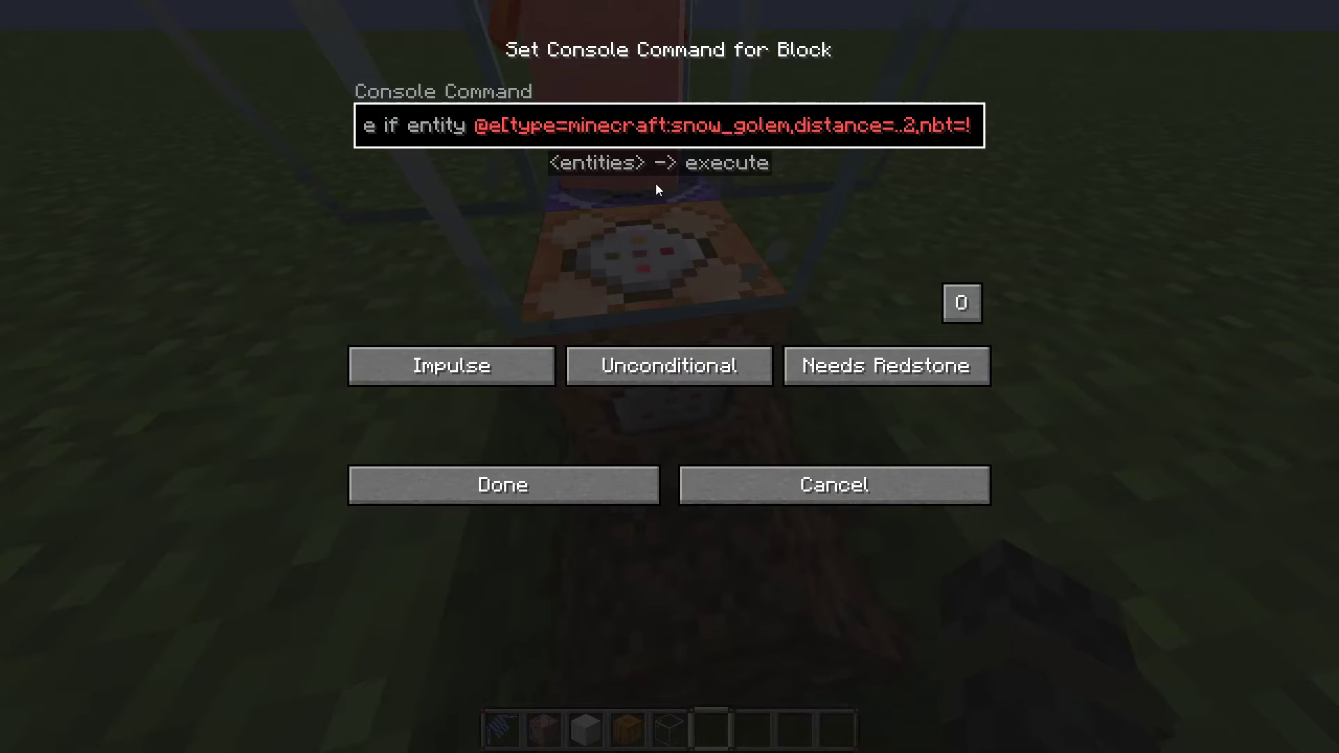
text({)
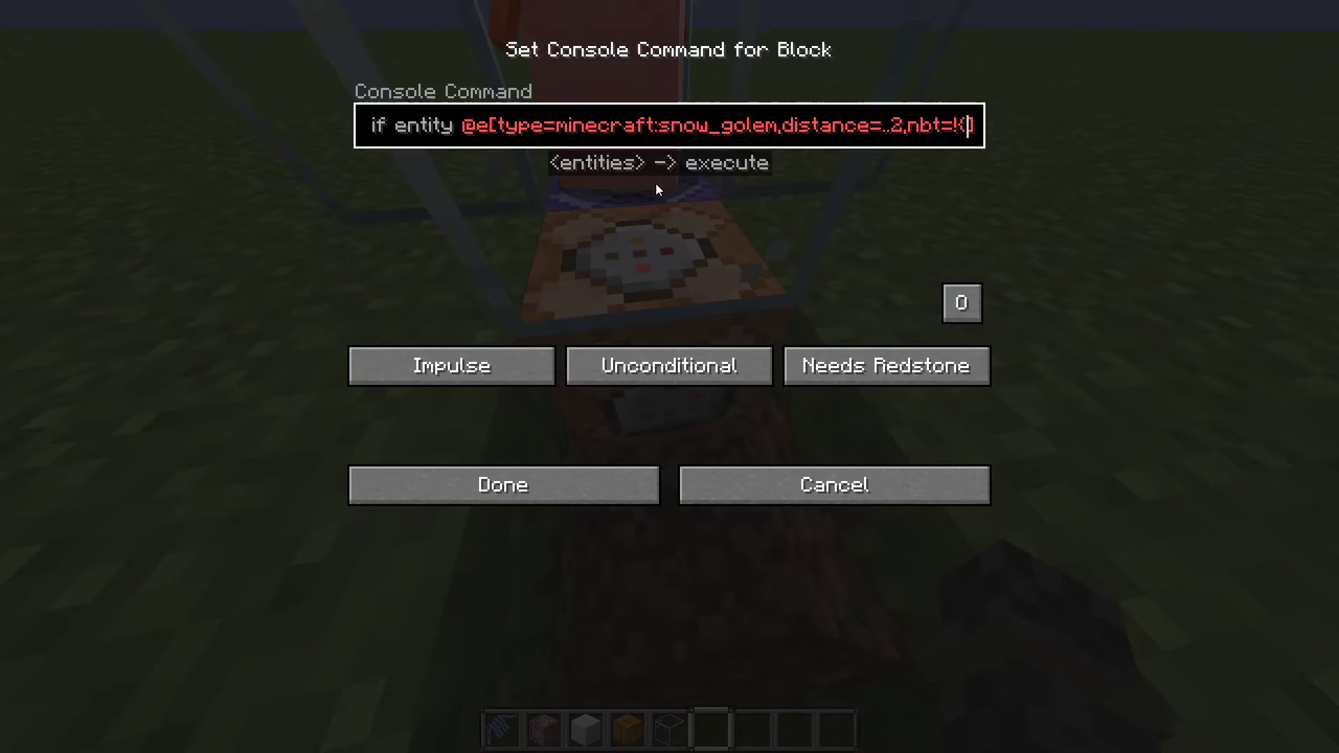
text(})
key(Left)
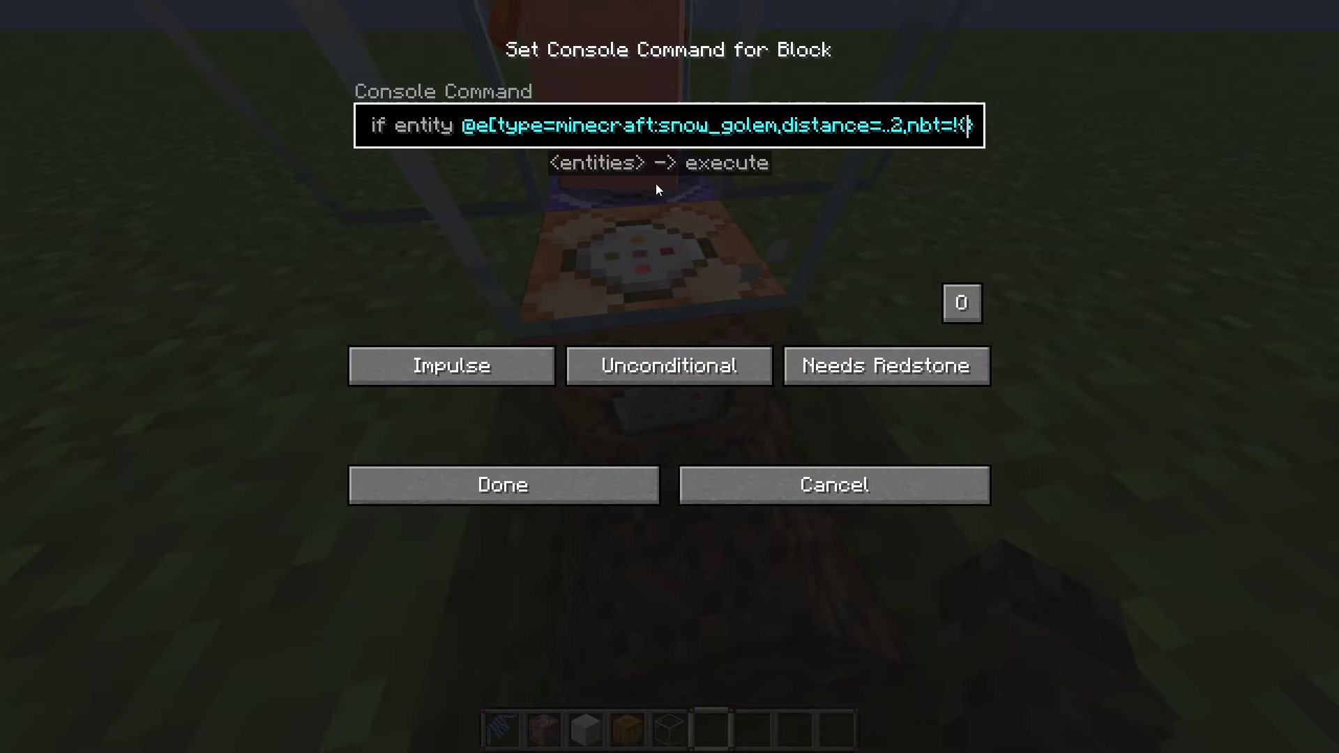
text(Health)
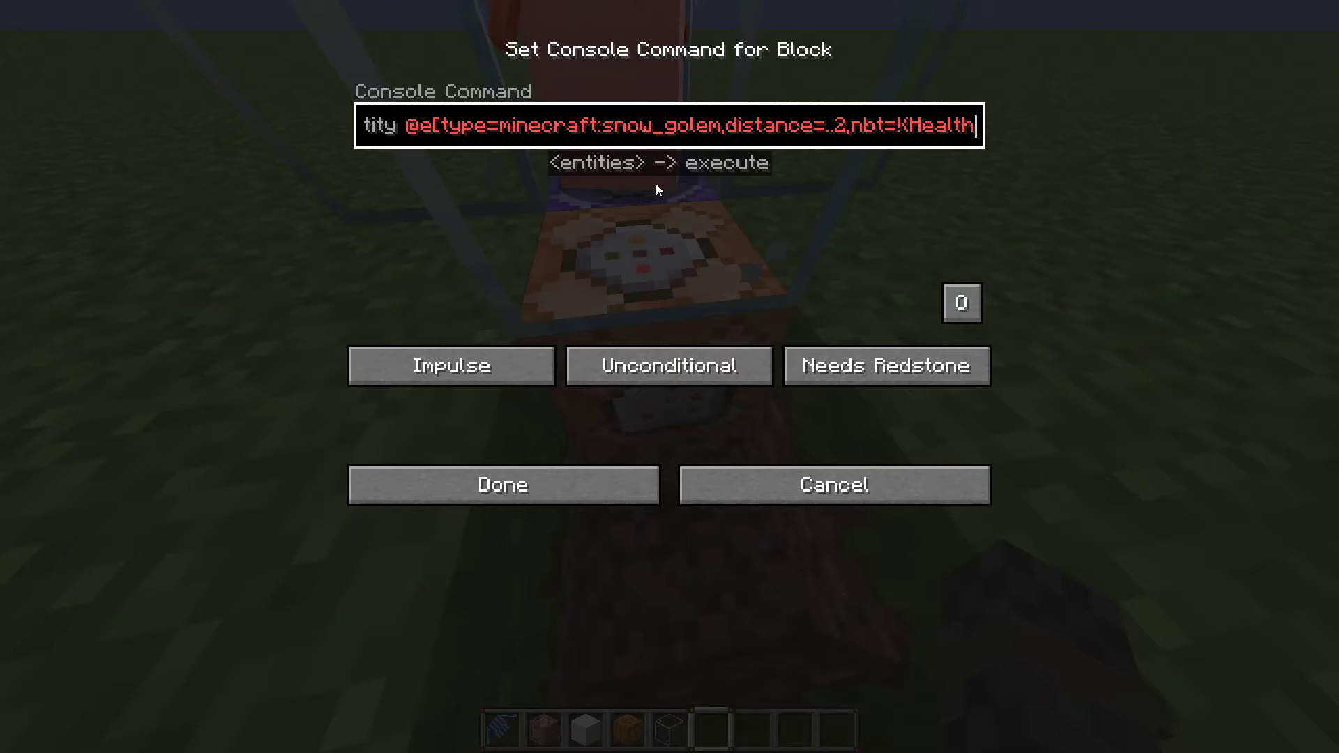
text(:4f)
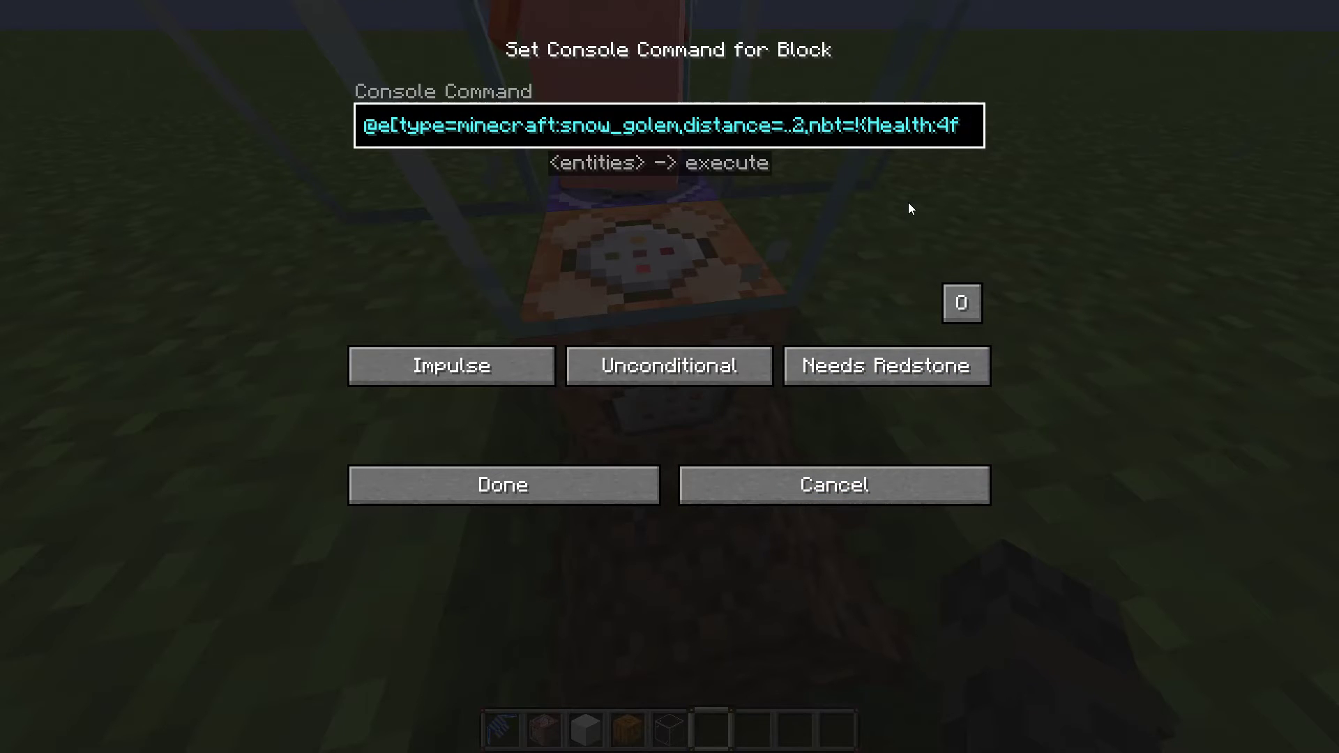
text( }])
key(Left)
key(Left)
key(BackSpace)
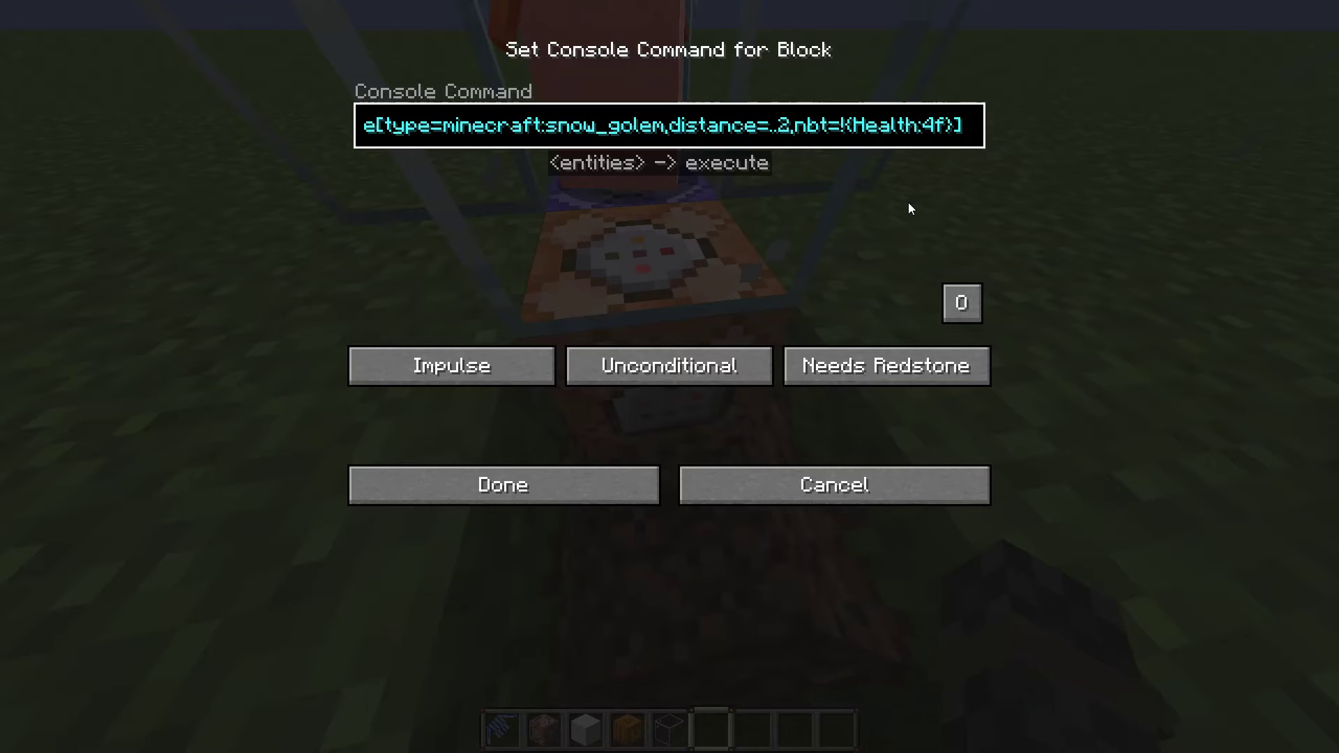
Append run tellraw @a "rain", set Always Active and Repeat, and save the block.
key(End)
text(run )
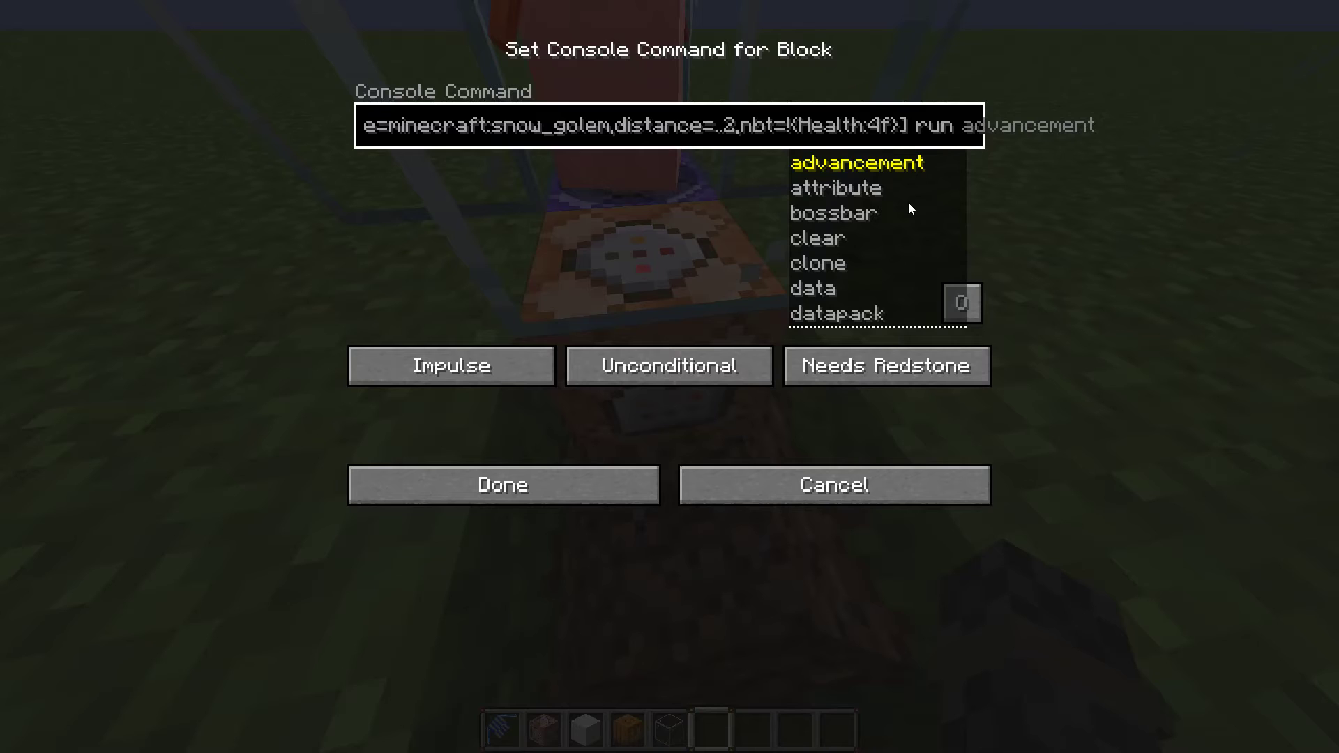
text(tel)
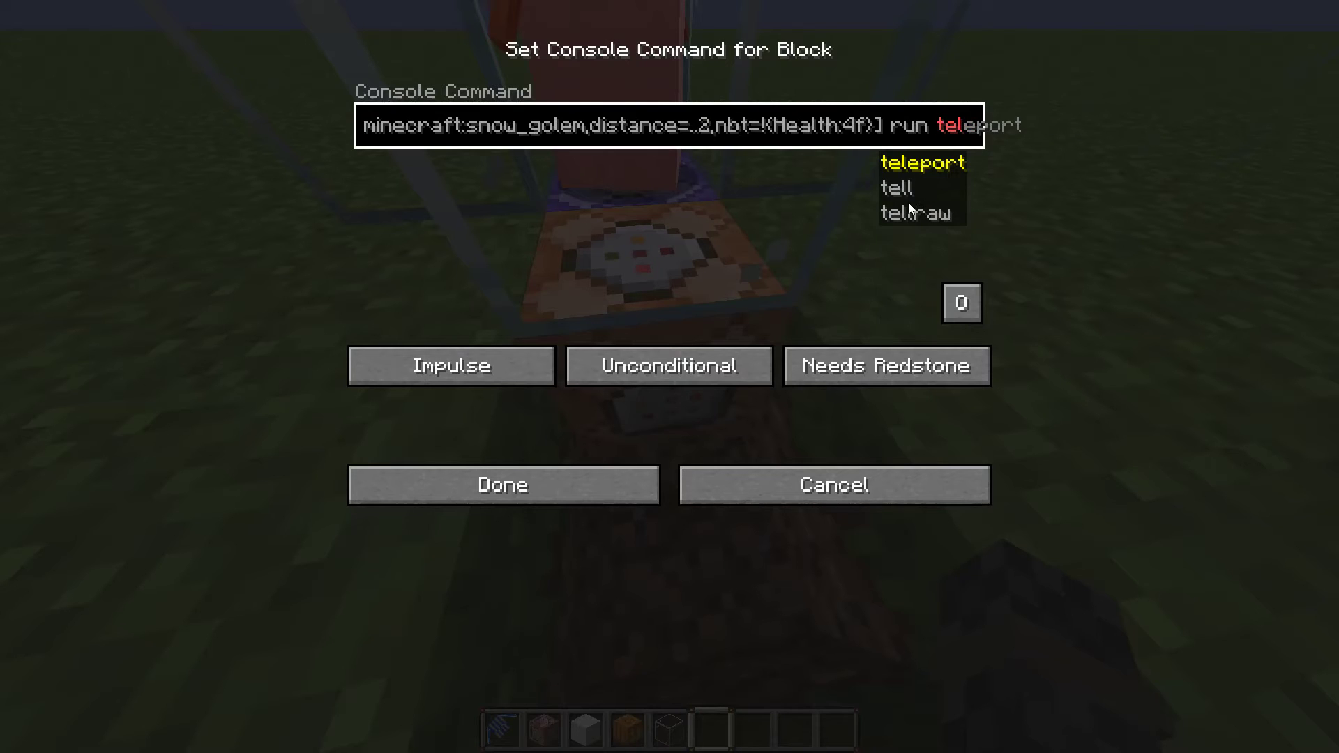
text(lraw )
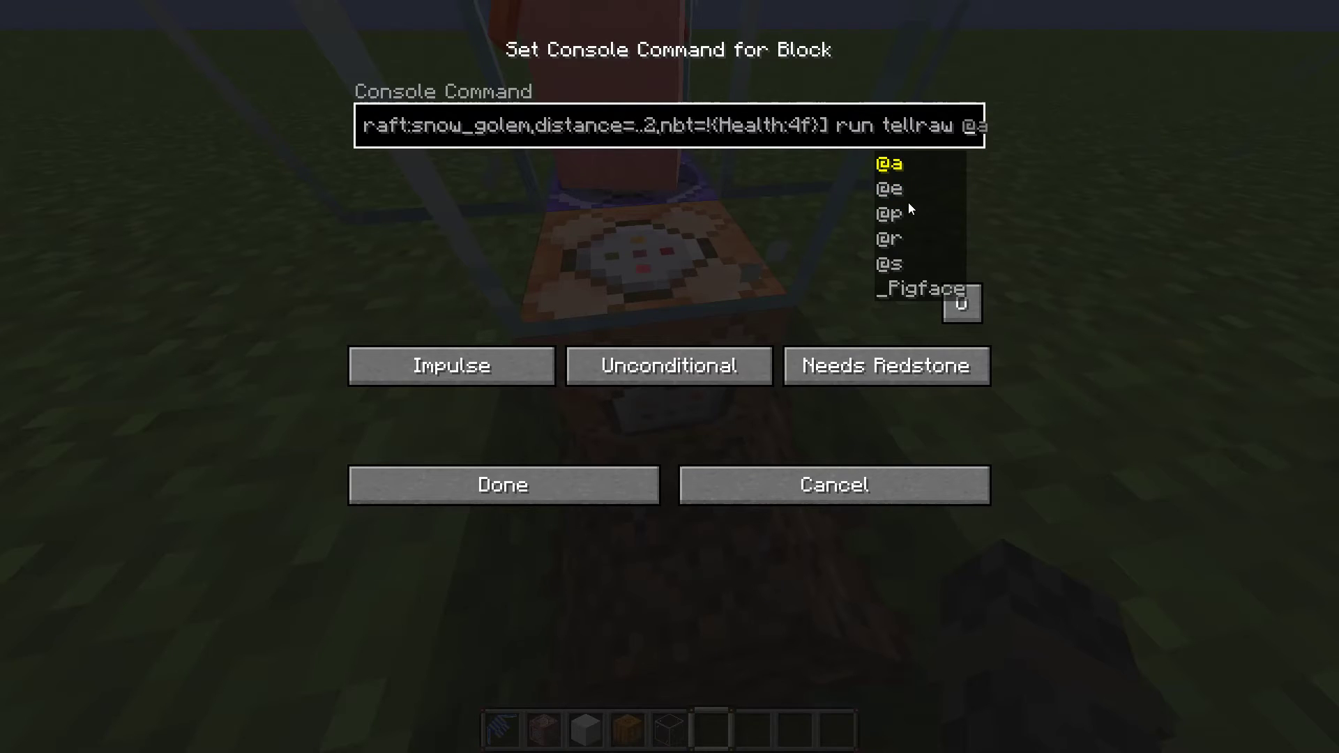
text(@a  ")
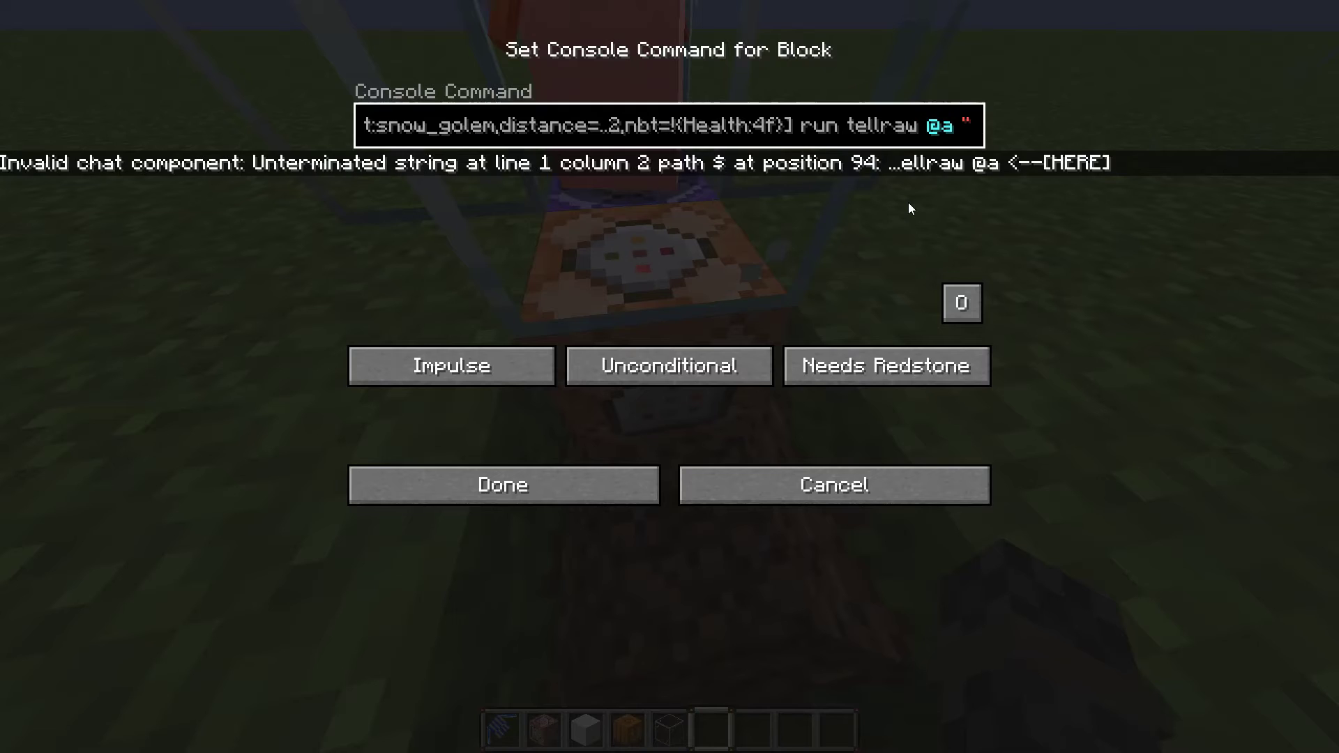
text("r)
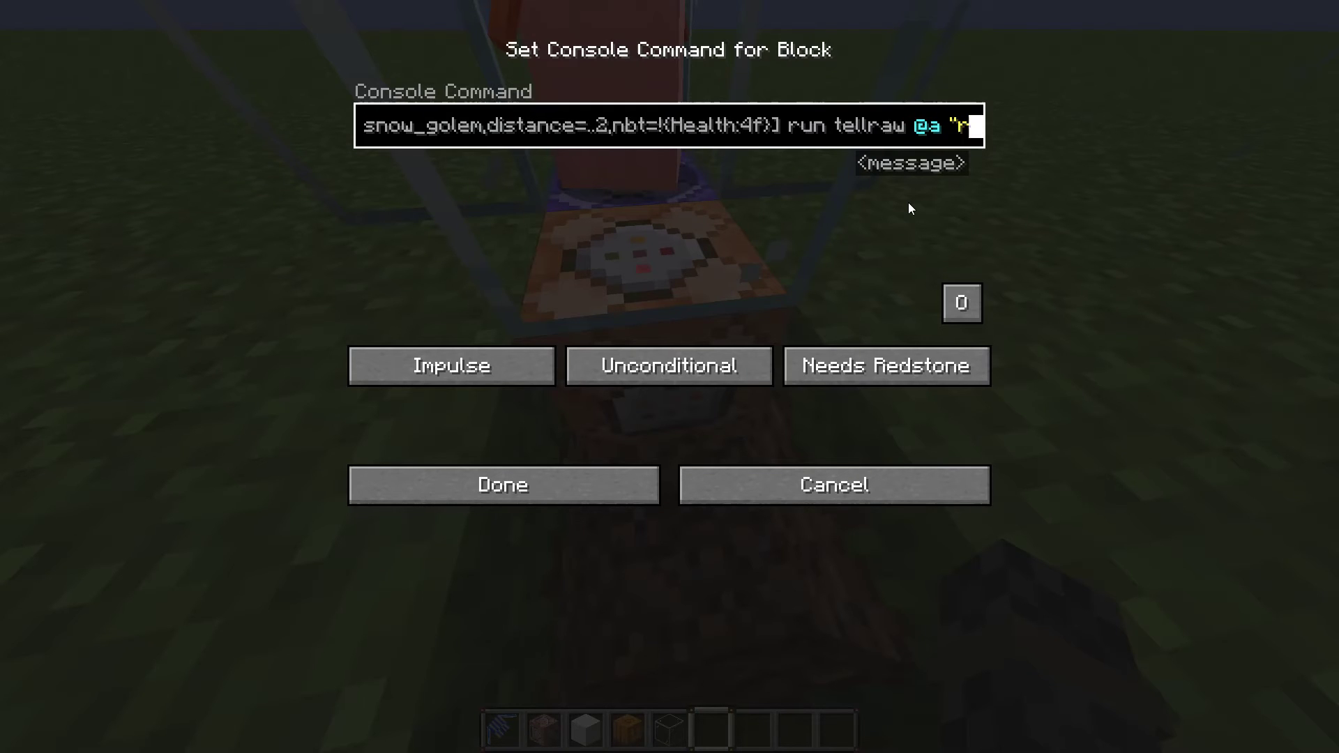
text(ain)
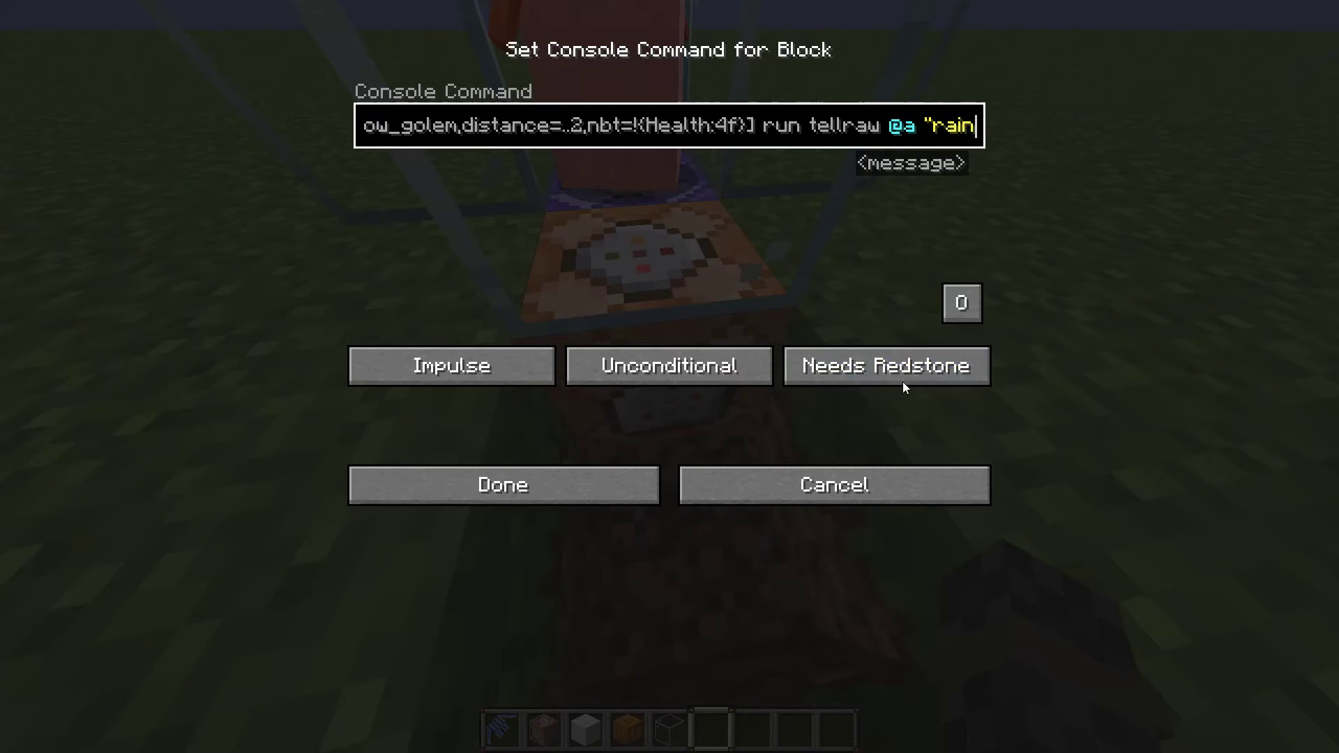
click(900, 367)
click(452, 367)
click(502, 484)
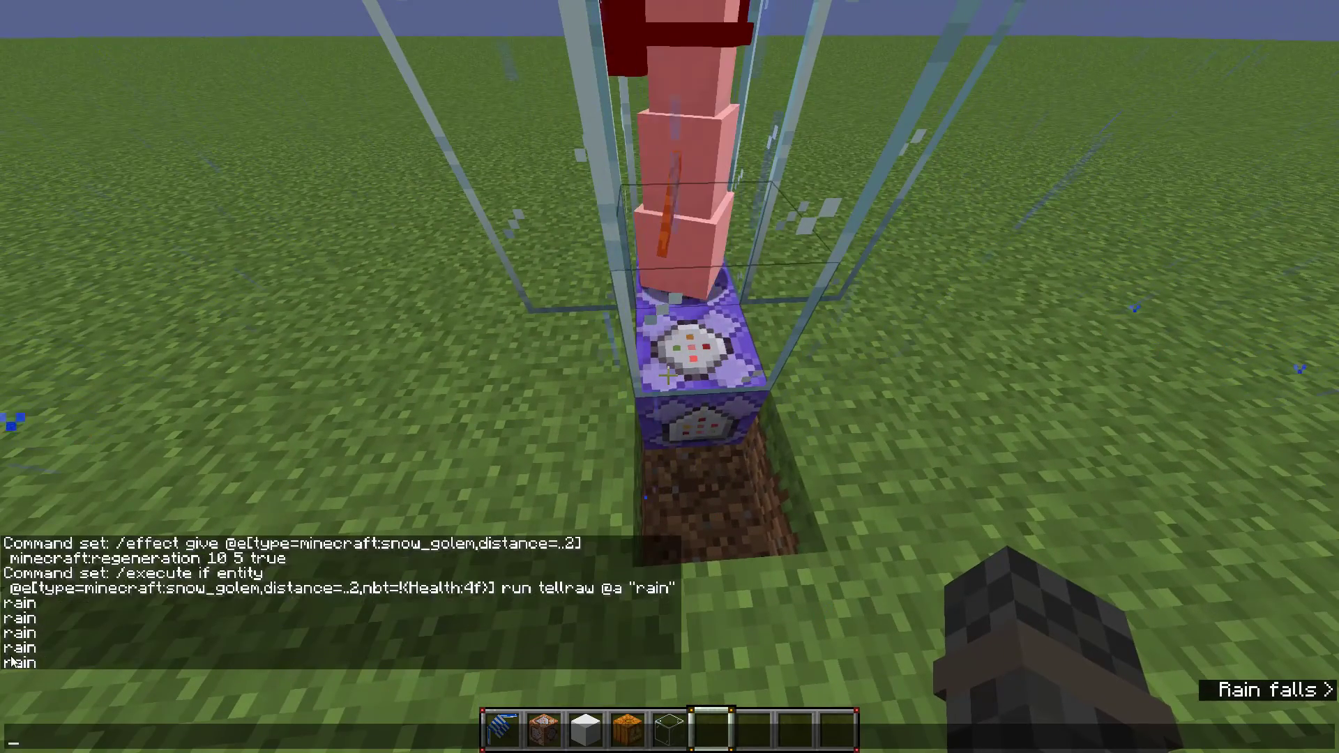
Place glass on top of the enclosure, removing an extra block.
key(Escape)
drag(670, 377, 669, 210)
key(5)
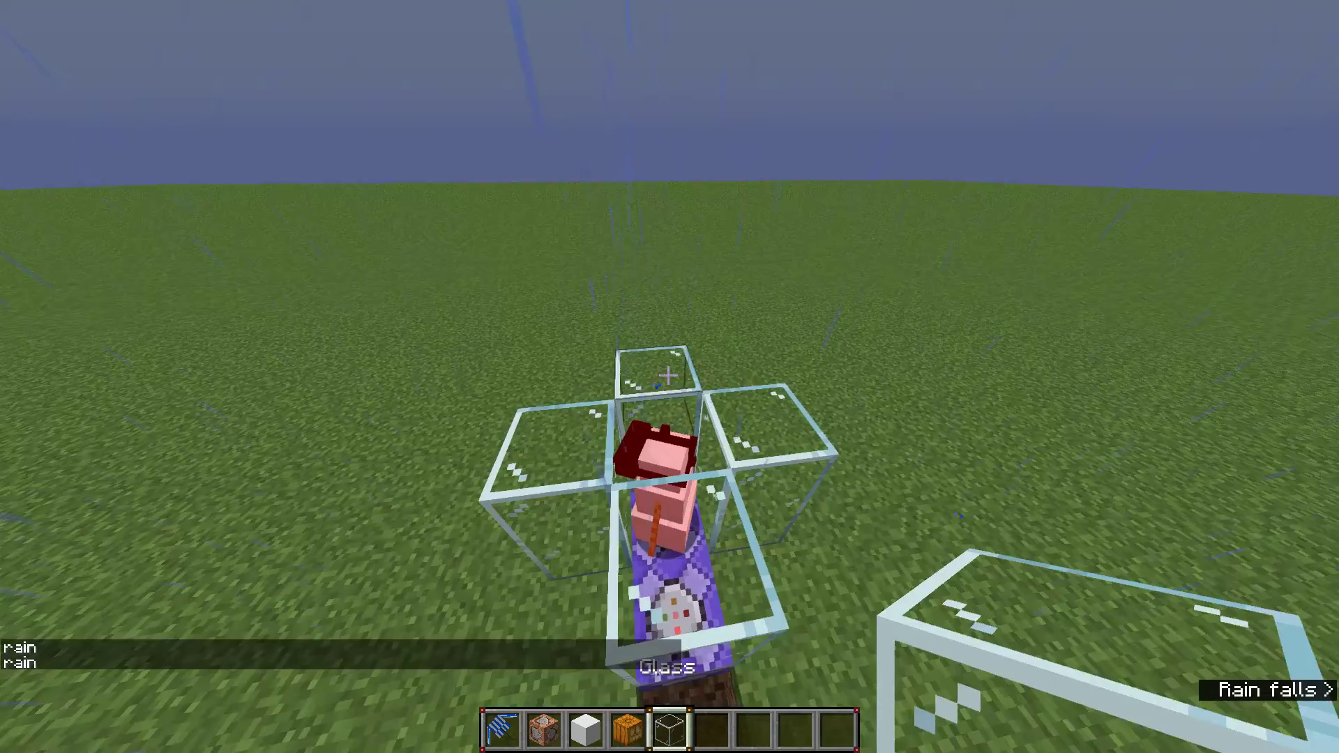
right_click(669, 377)
click(671, 377)
Post 'hello' in chat, then break one top glass block of the enclosure.
drag(670, 377, 816, 376)
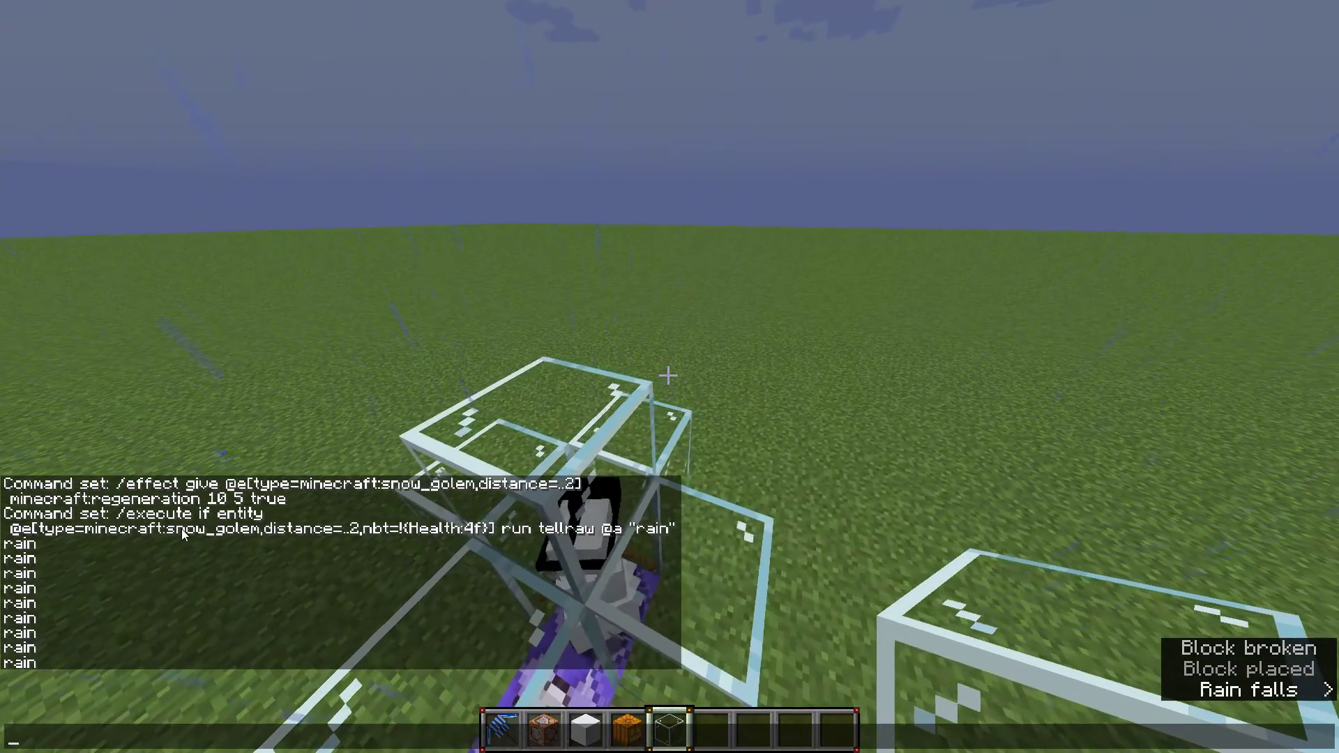
text(hello)
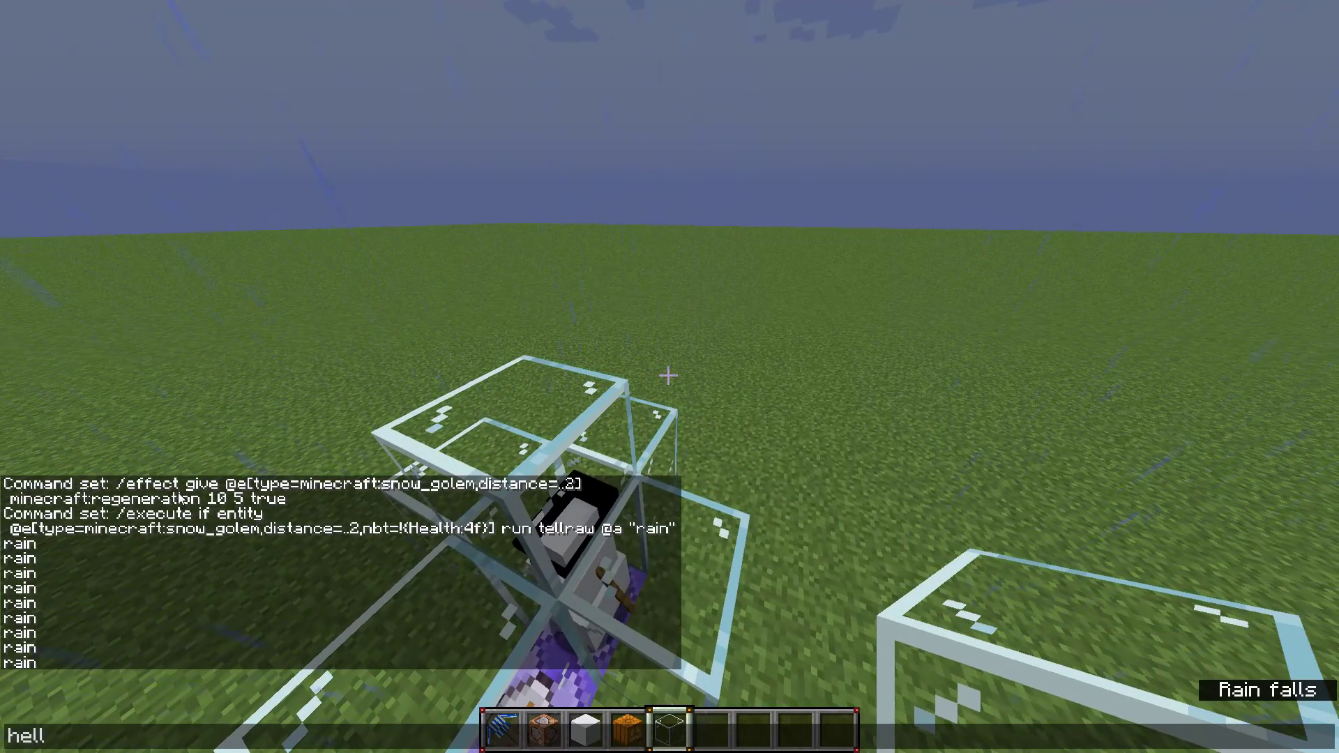
key(Return)
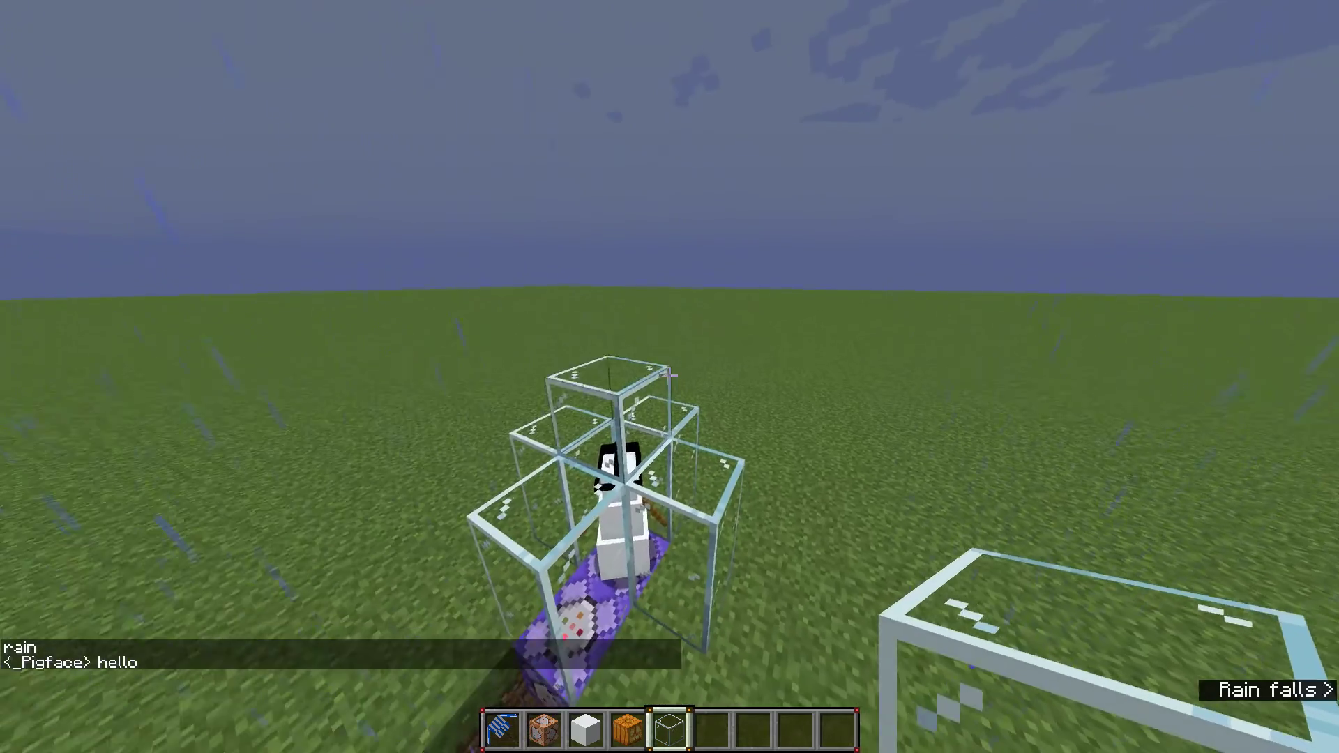
click(669, 377)
Run /weather clear to stop the rain and check the chat messages.
key(slash)
text(weather )
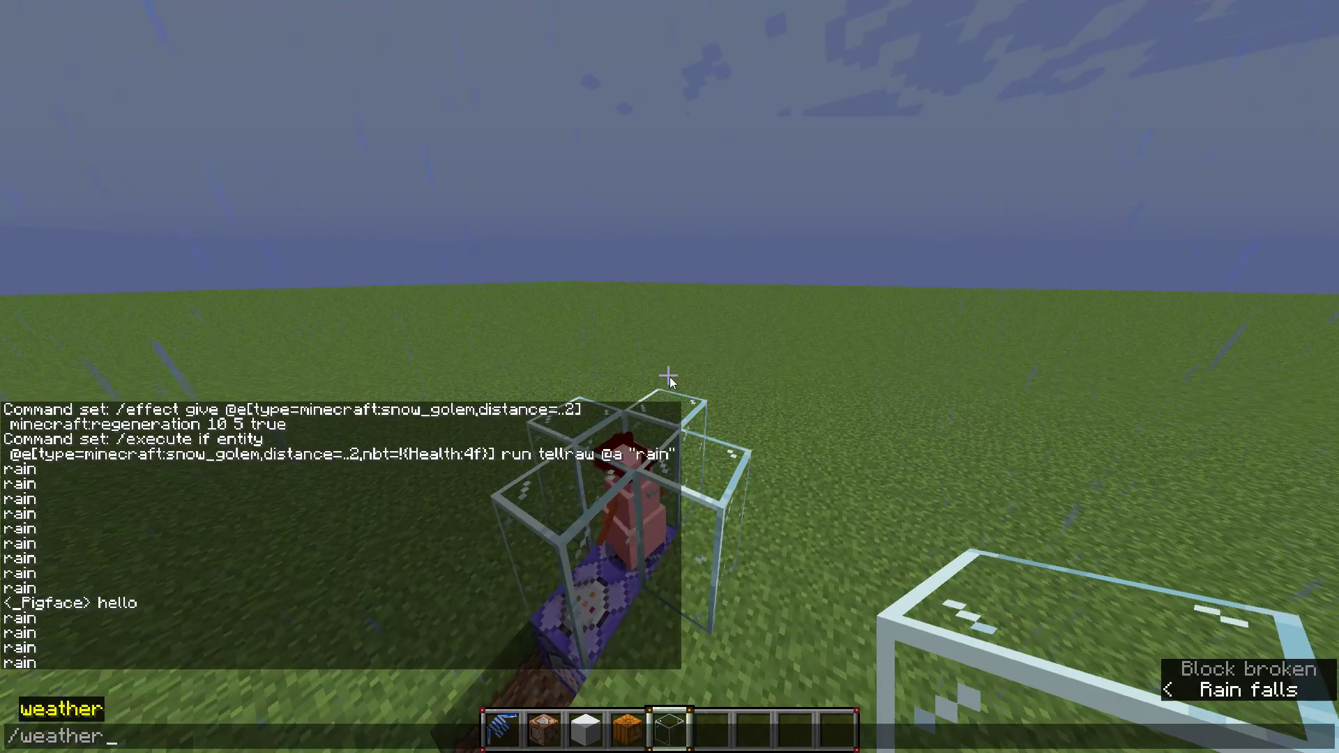
text(clear)
key(Return)
key(t)
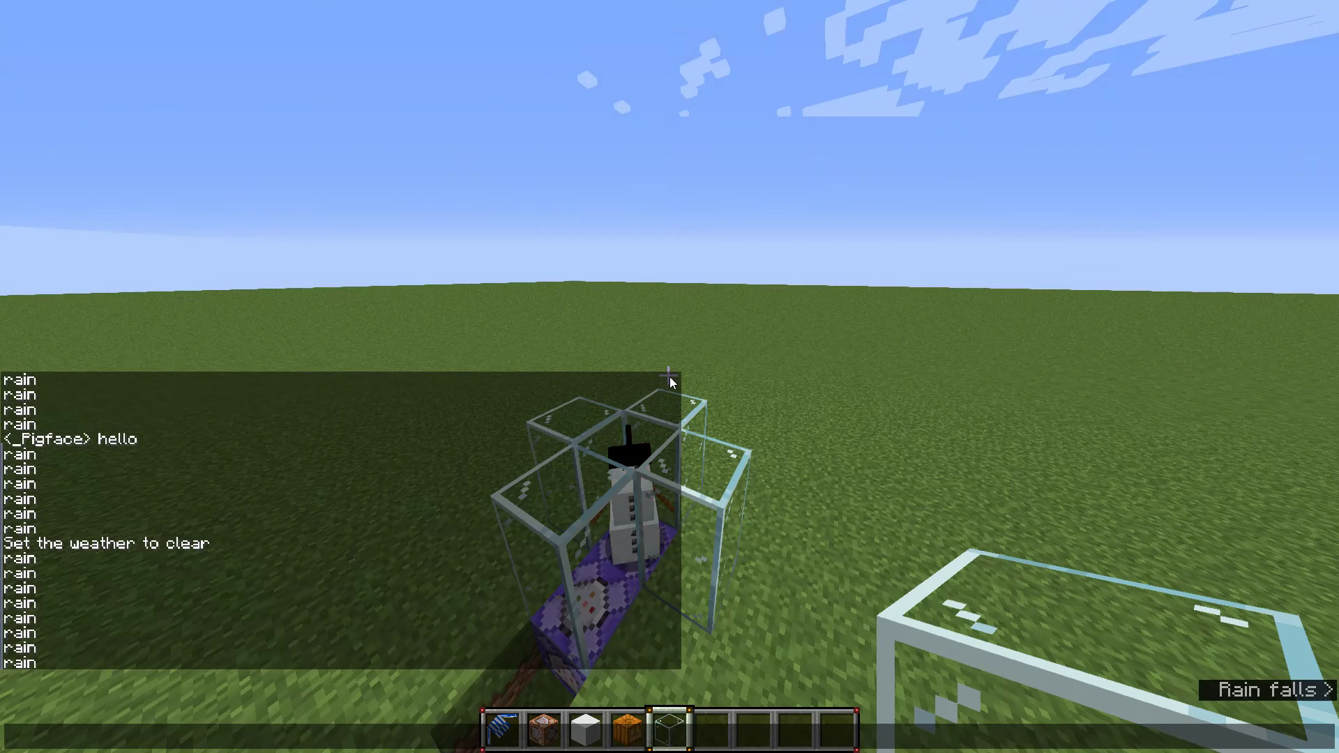
key(Escape)
Send another hello message, review the chat, and walk past the enclosure.
key(t)
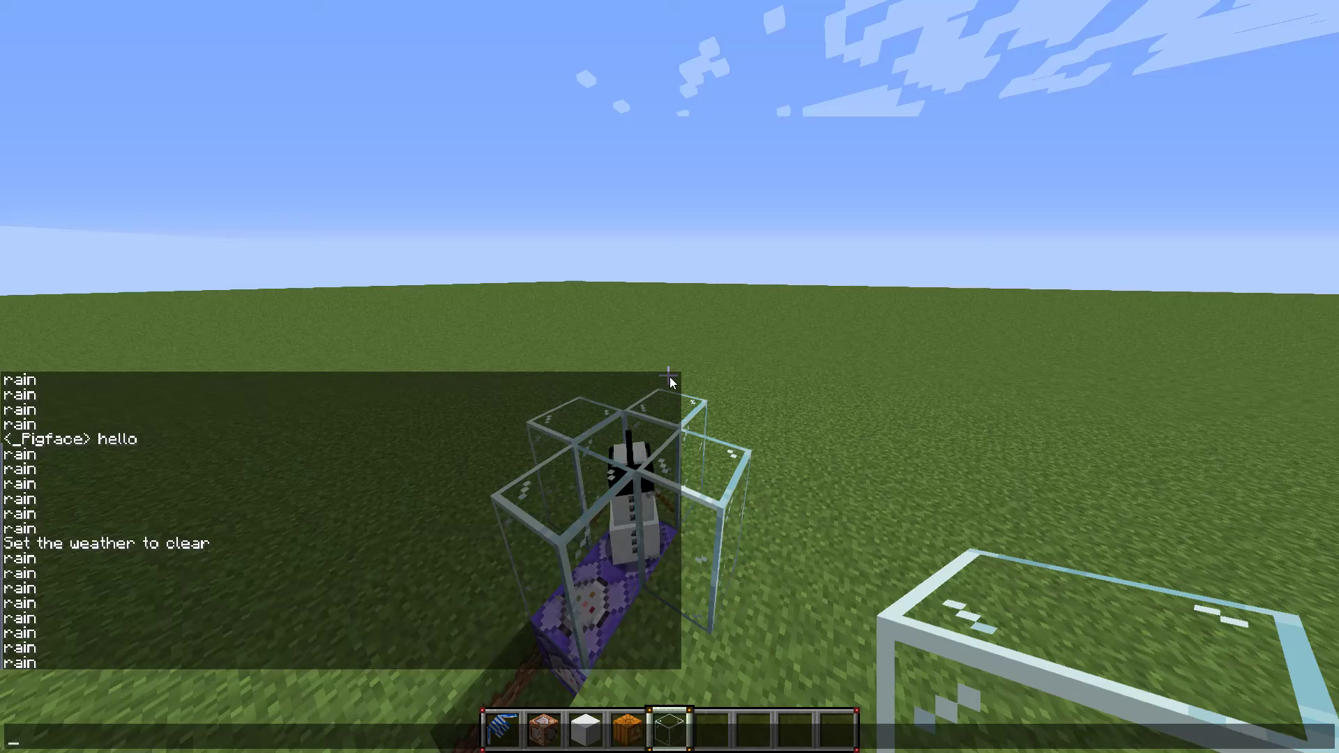
text(hello)
key(Return)
key(t)
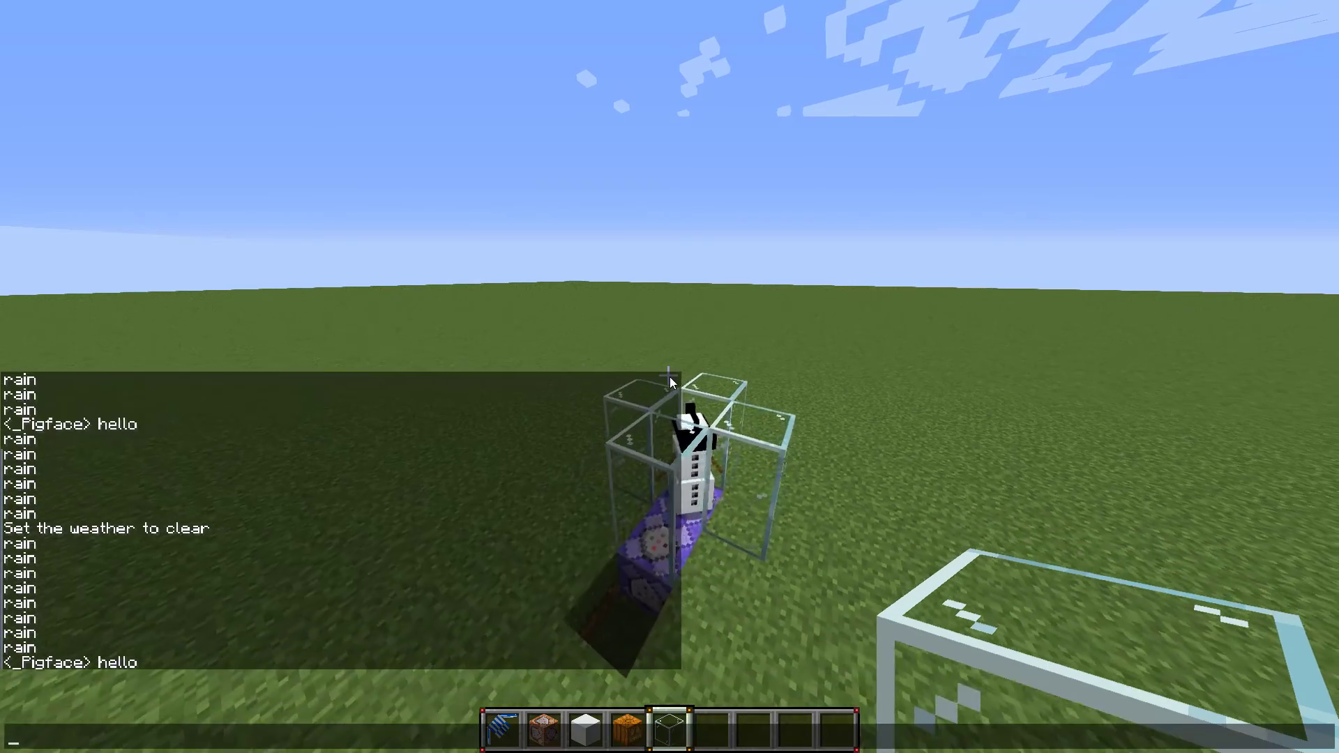
key(Escape)
key(w)
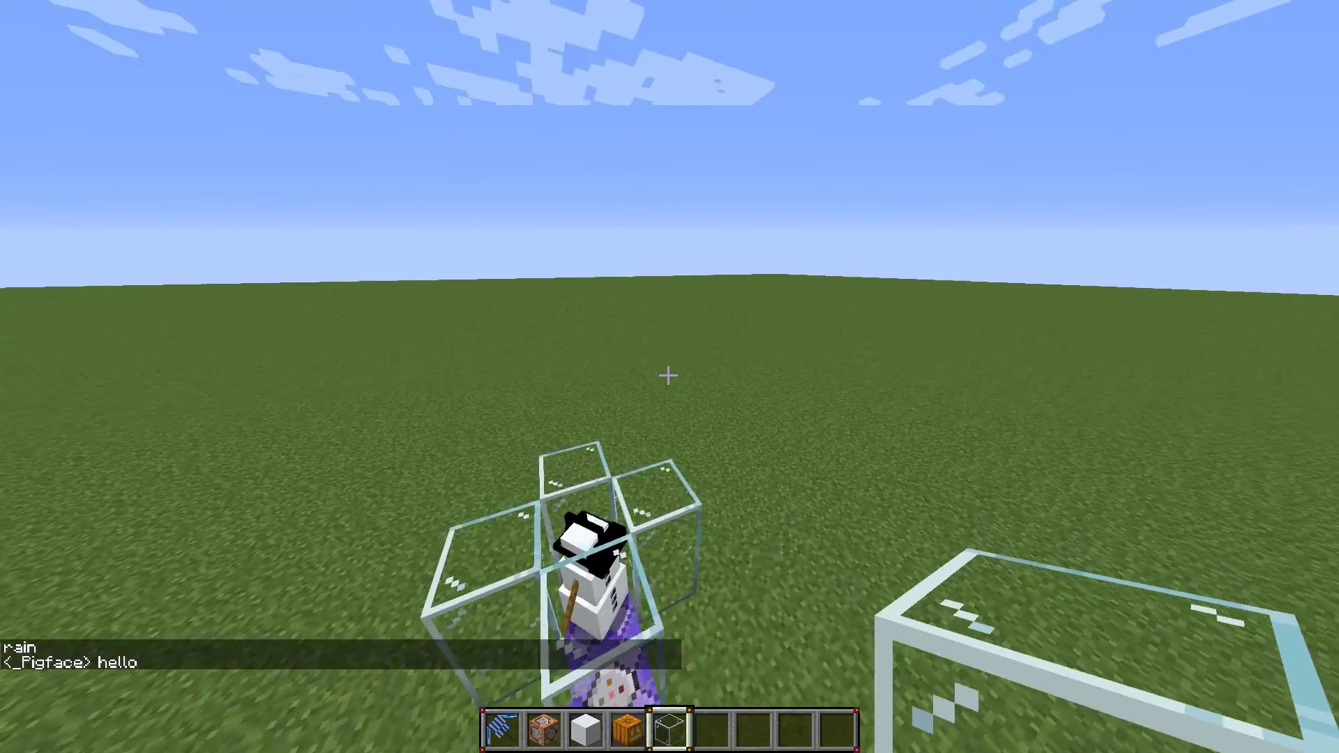
Walk off across the grass and switch to the front-facing third-person camera.
key(w)
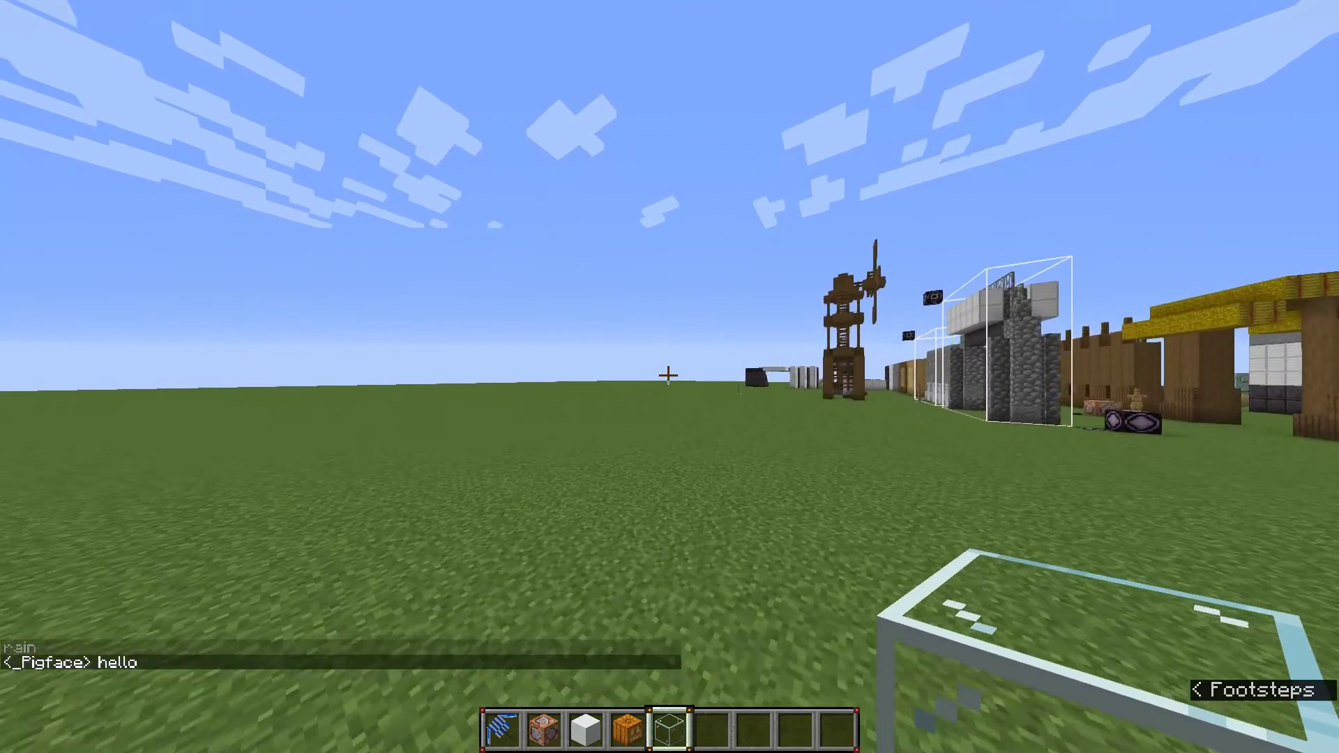
key(w)
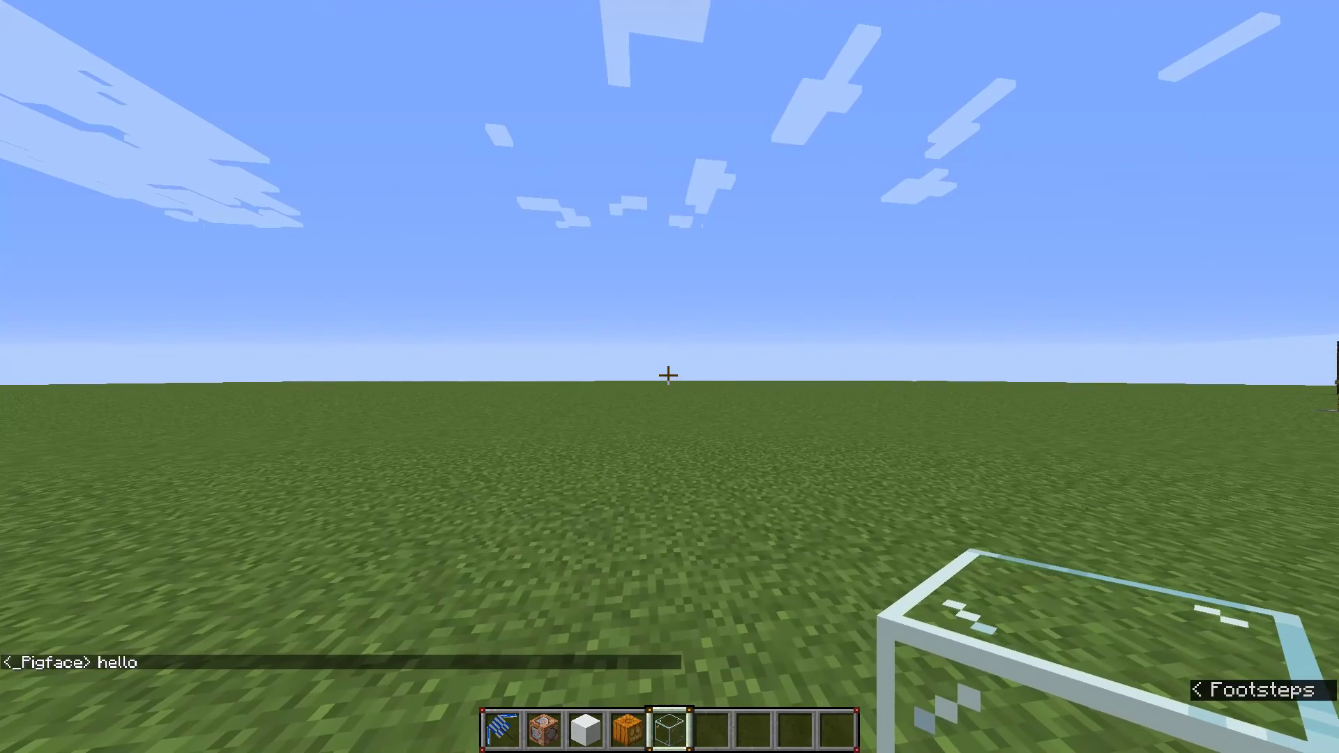
key(F5)
key(F5)
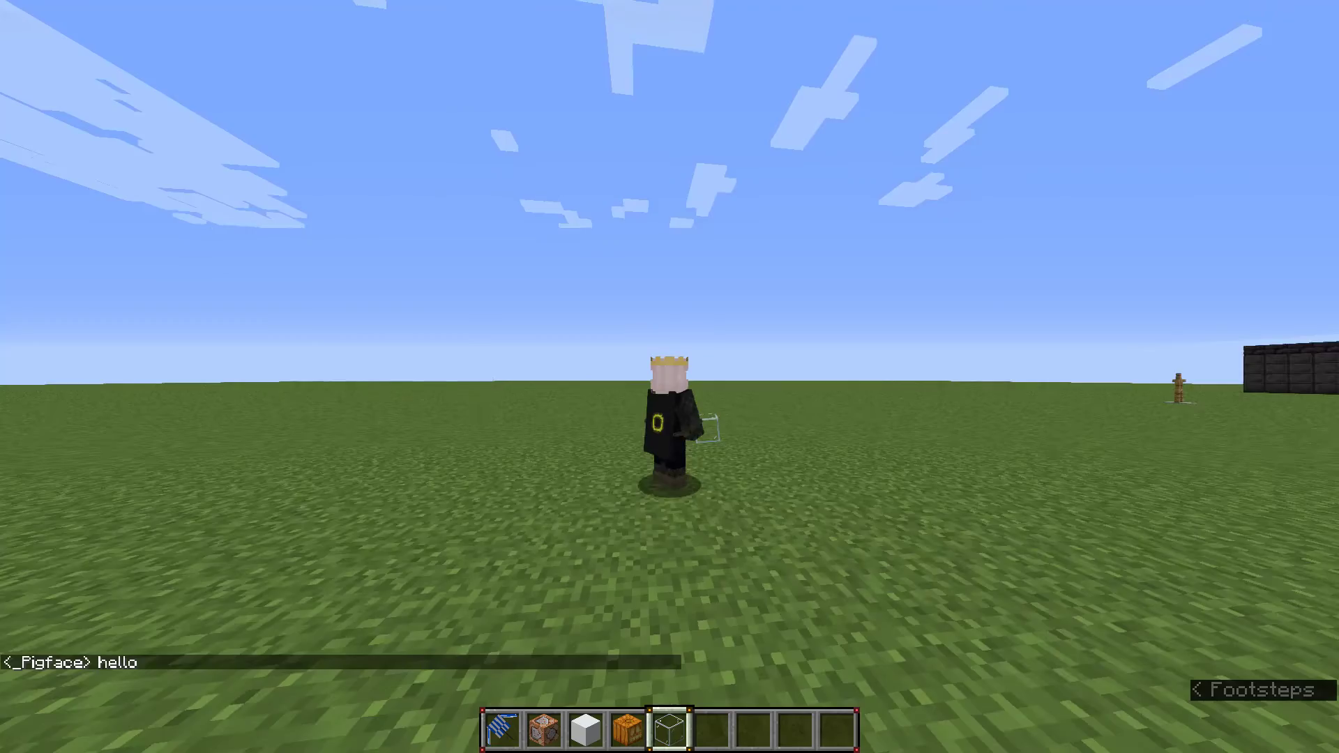
key(w)
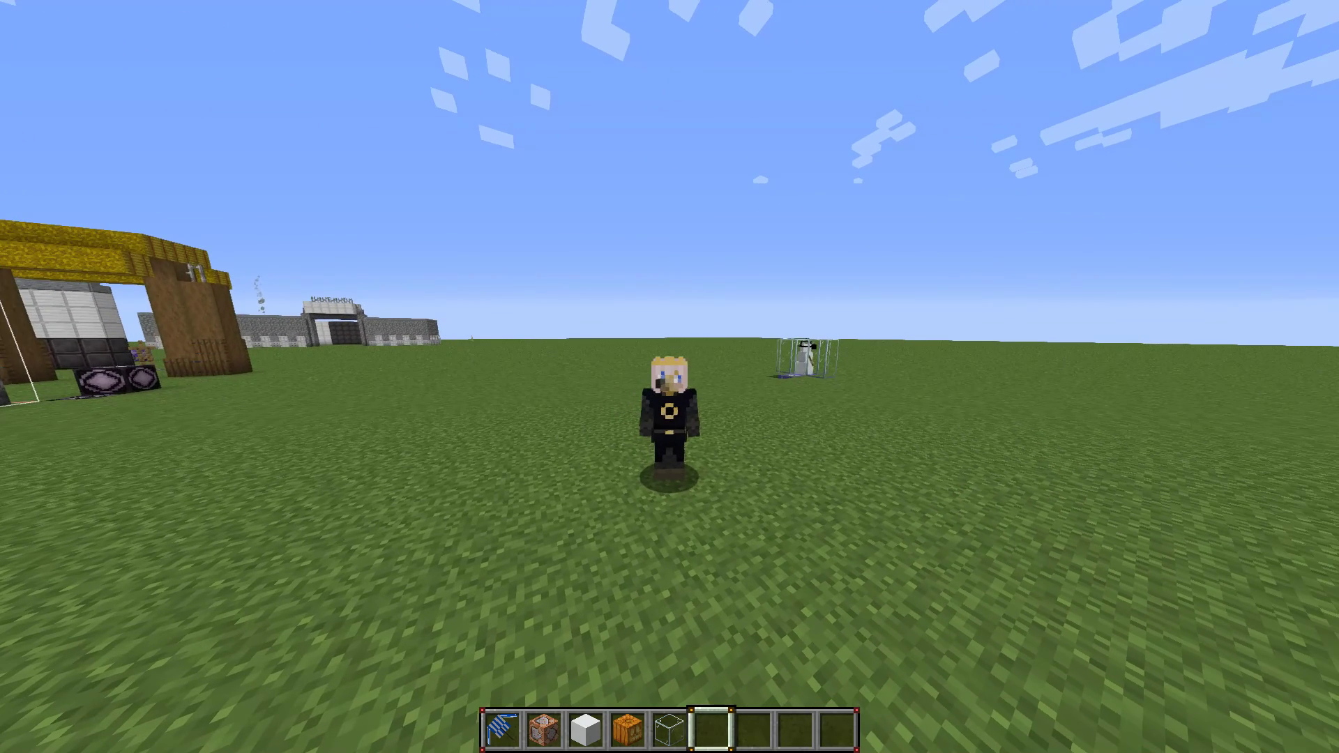